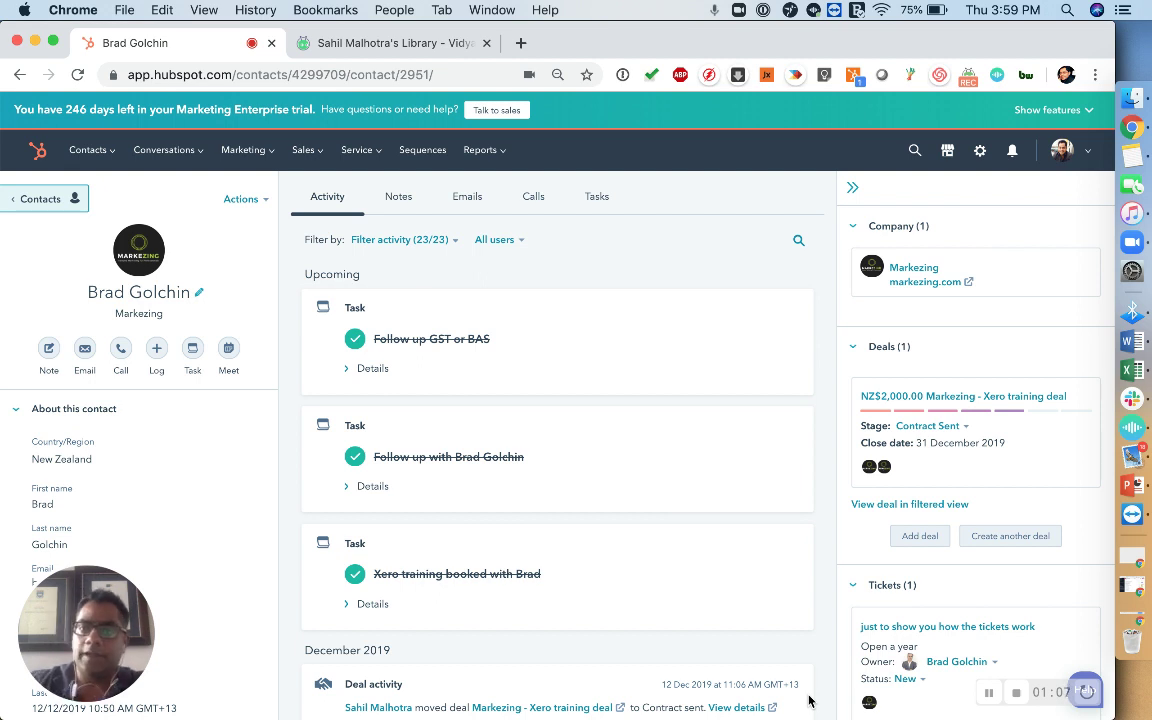
- Start a new ticket from the contact's ticket associations and name it "BAS query"
scroll(779, 392, "down", 3)
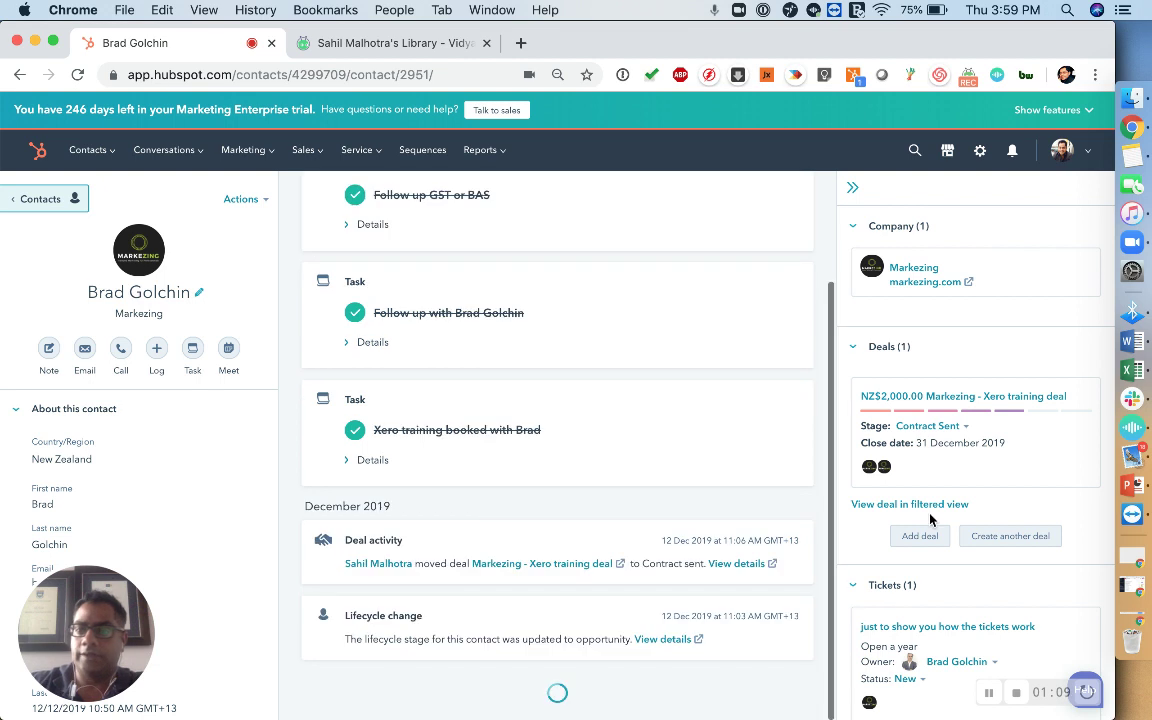
scroll(930, 519, "down", 3)
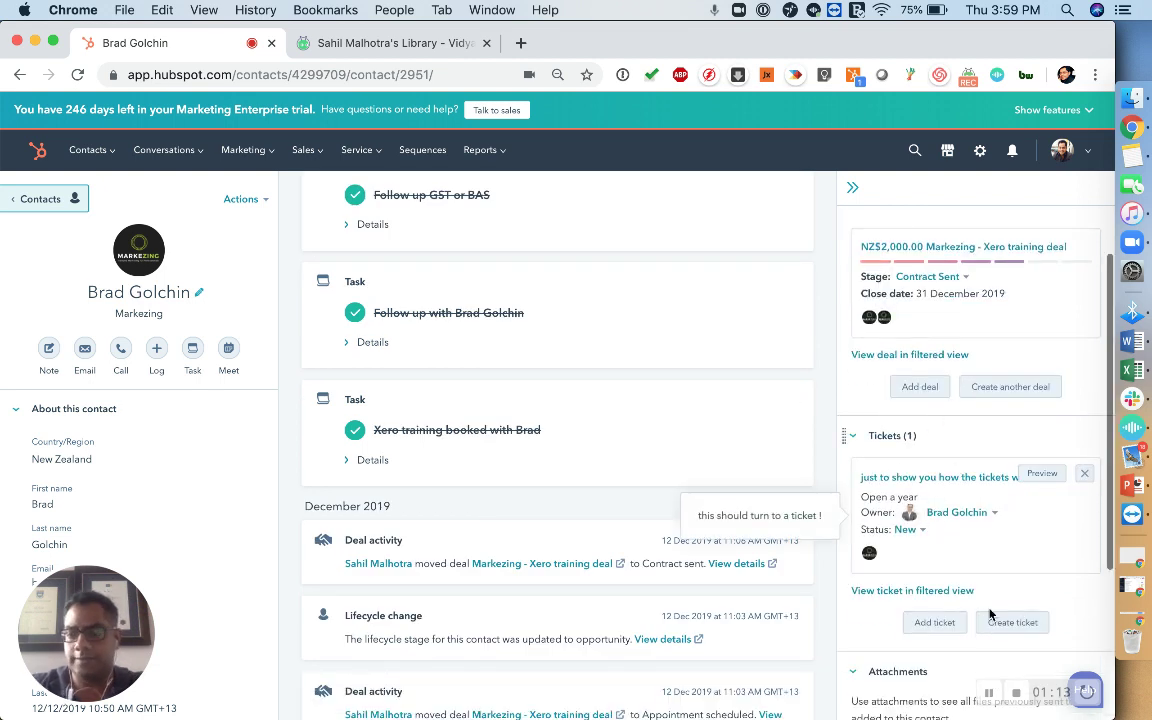
left_click(936, 624)
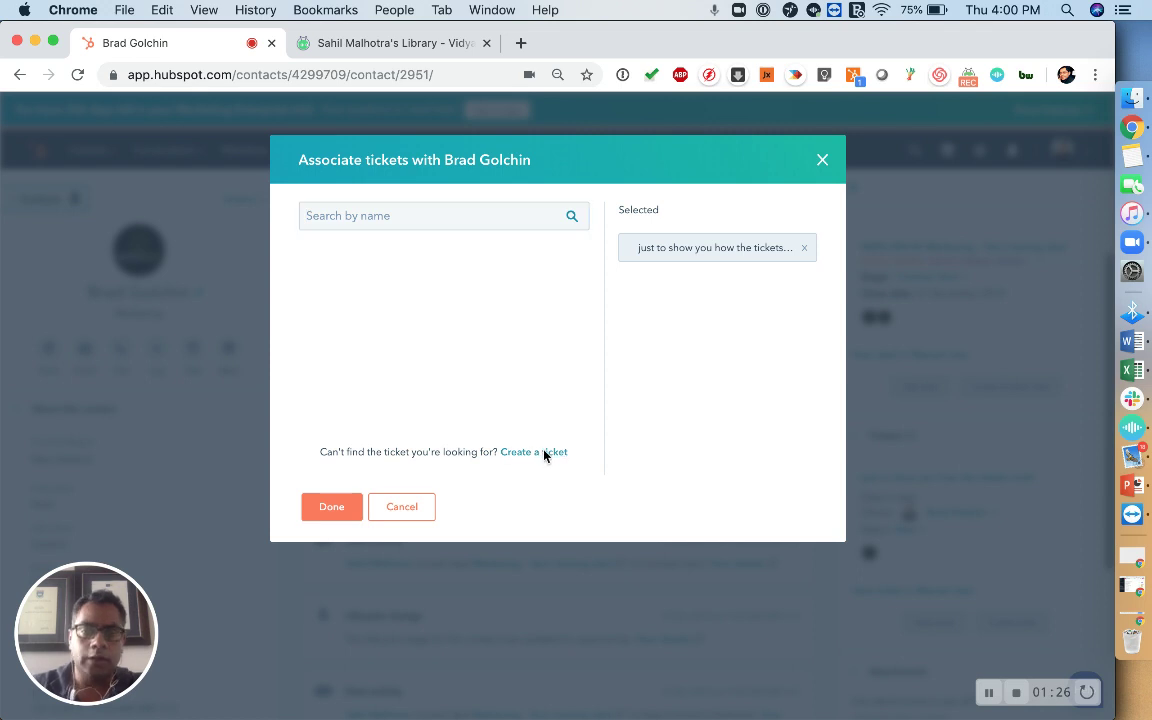
left_click(542, 453)
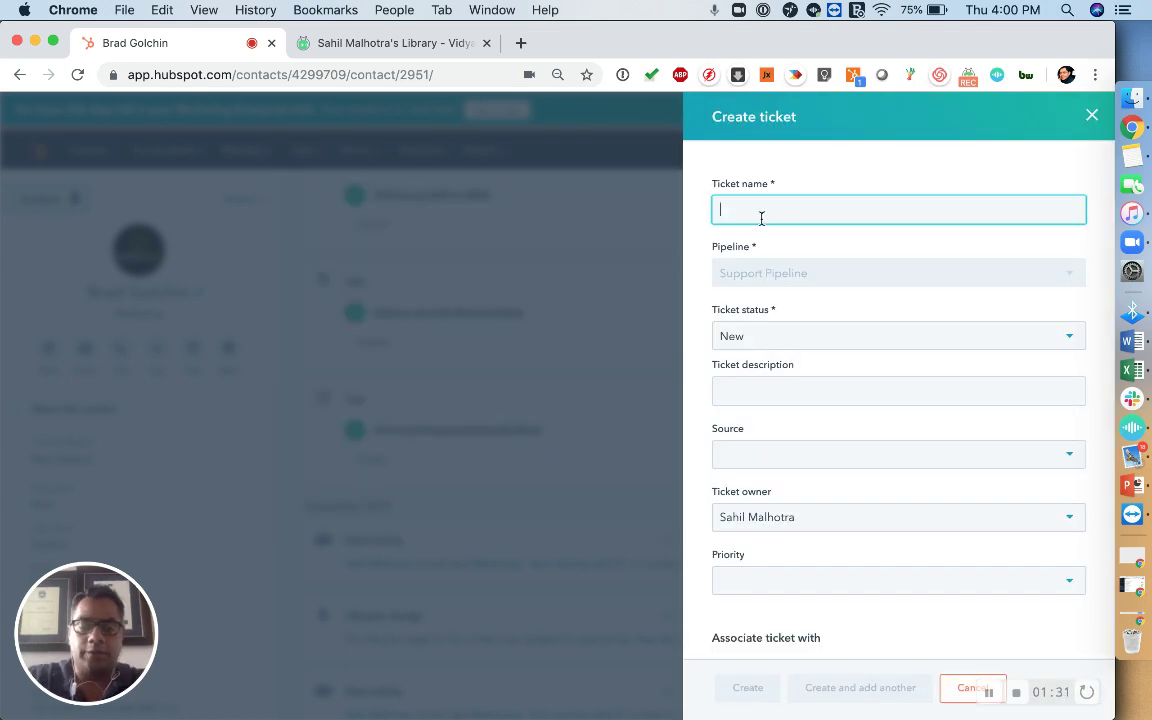
type("BAS")
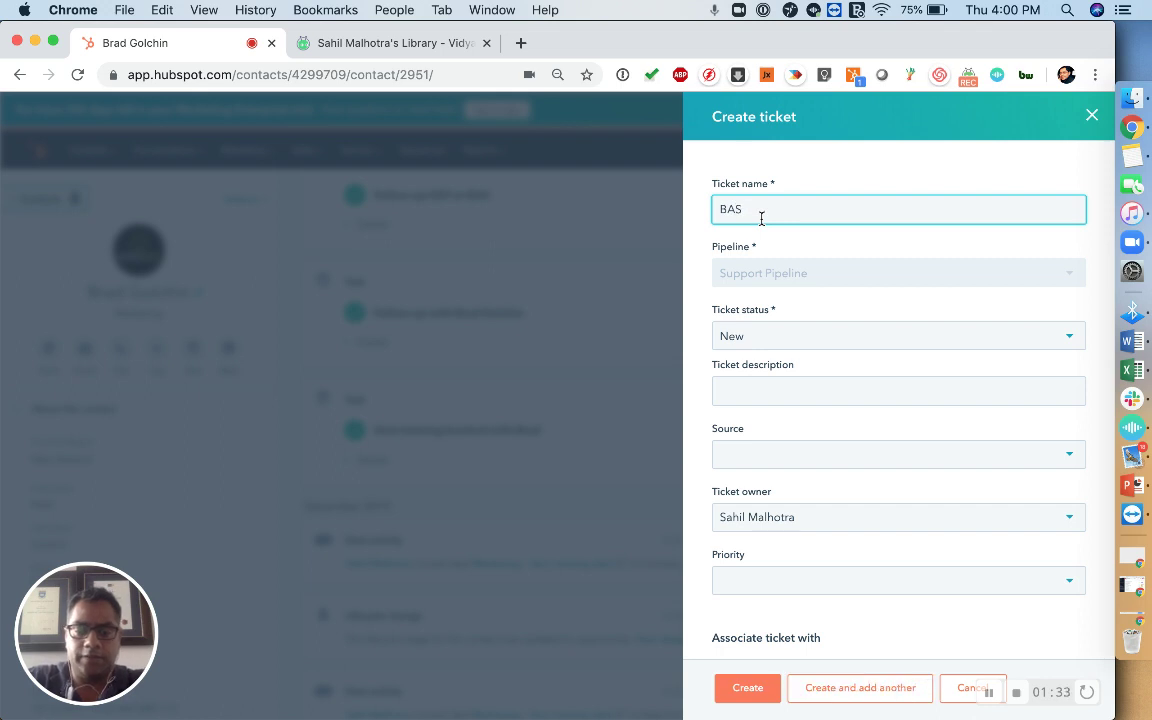
type(" query")
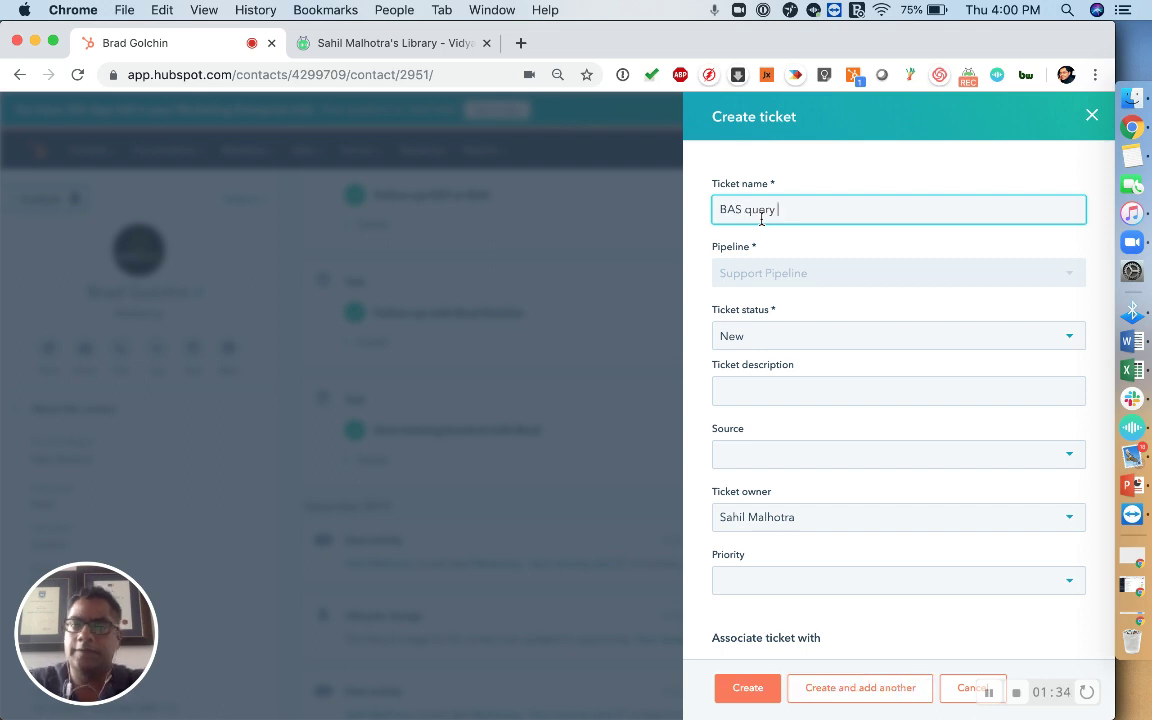
- Keep the ticket status as New and enter the description "This is a BAS query - client called to inquire"
left_click(816, 342)
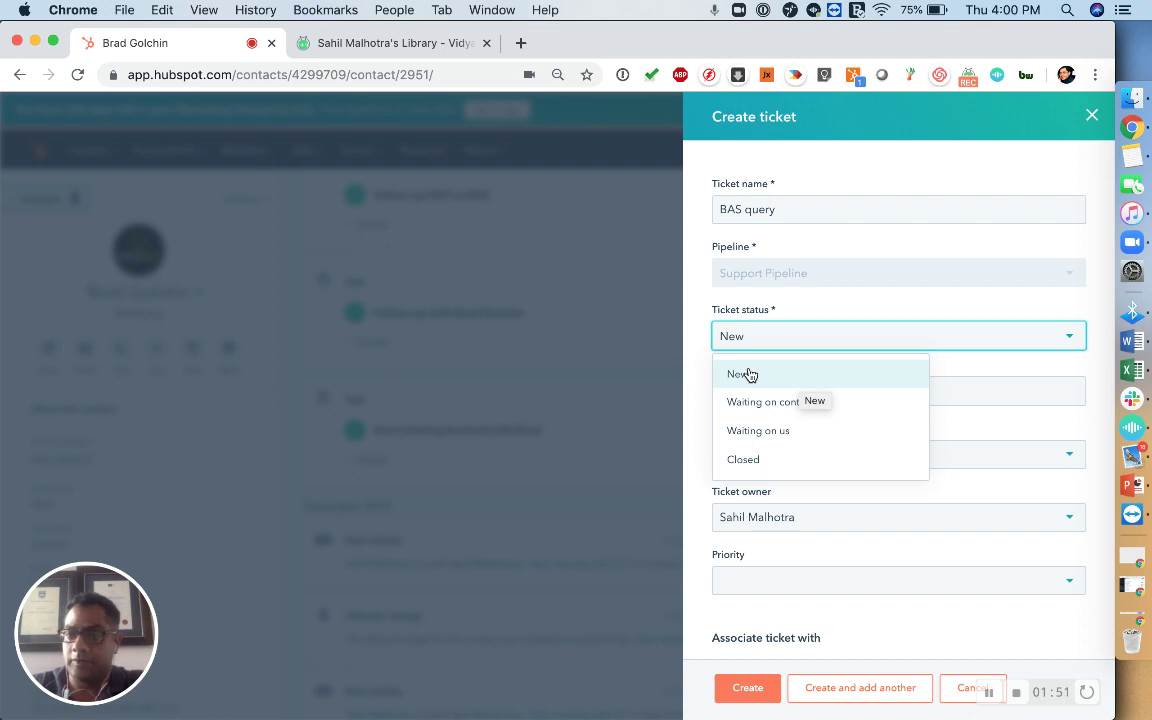
left_click(700, 394)
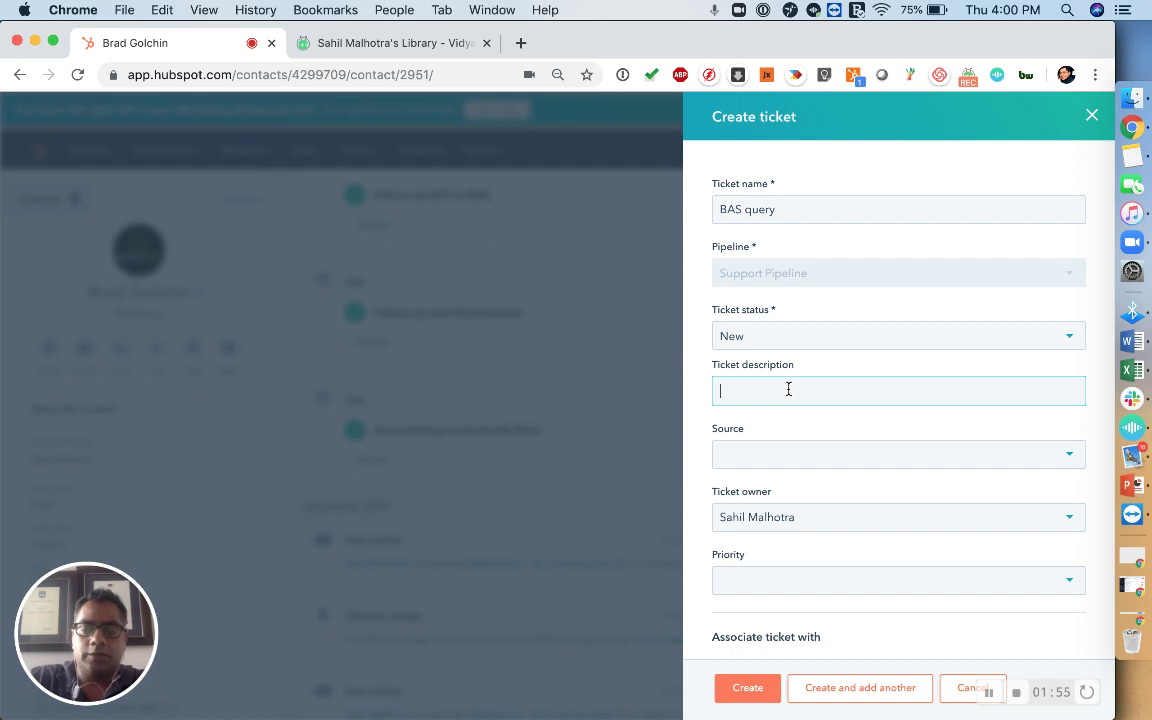
type("This isa")
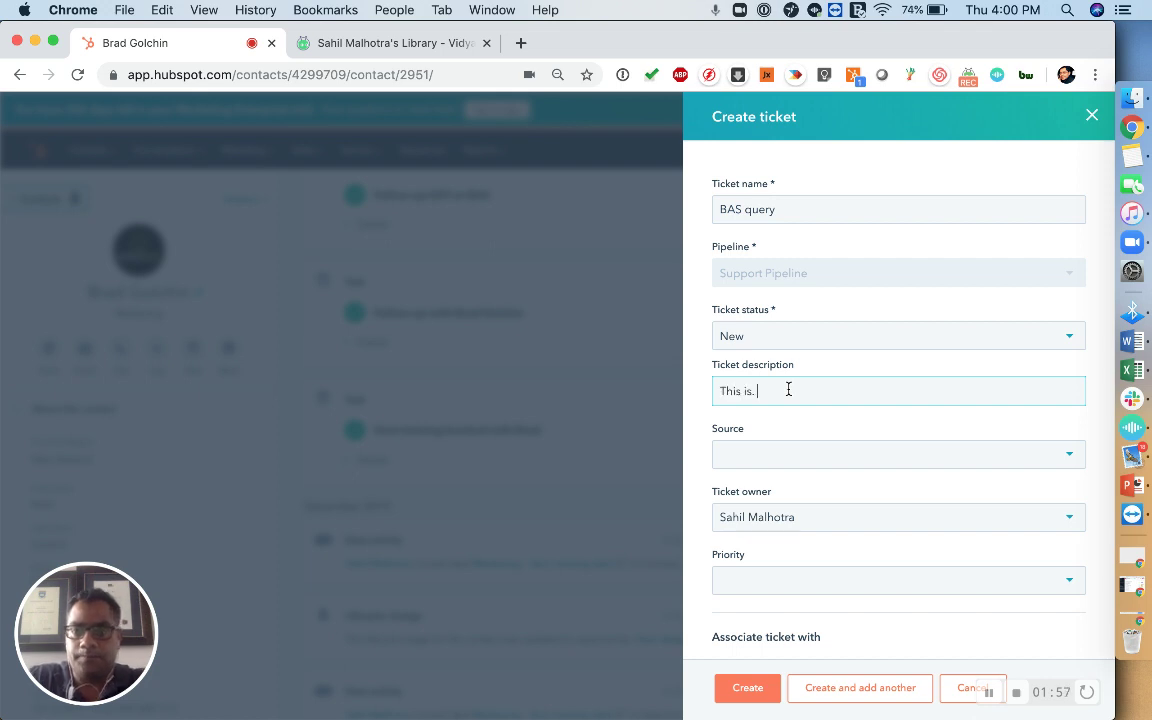
key("BackSpace")
type("a")
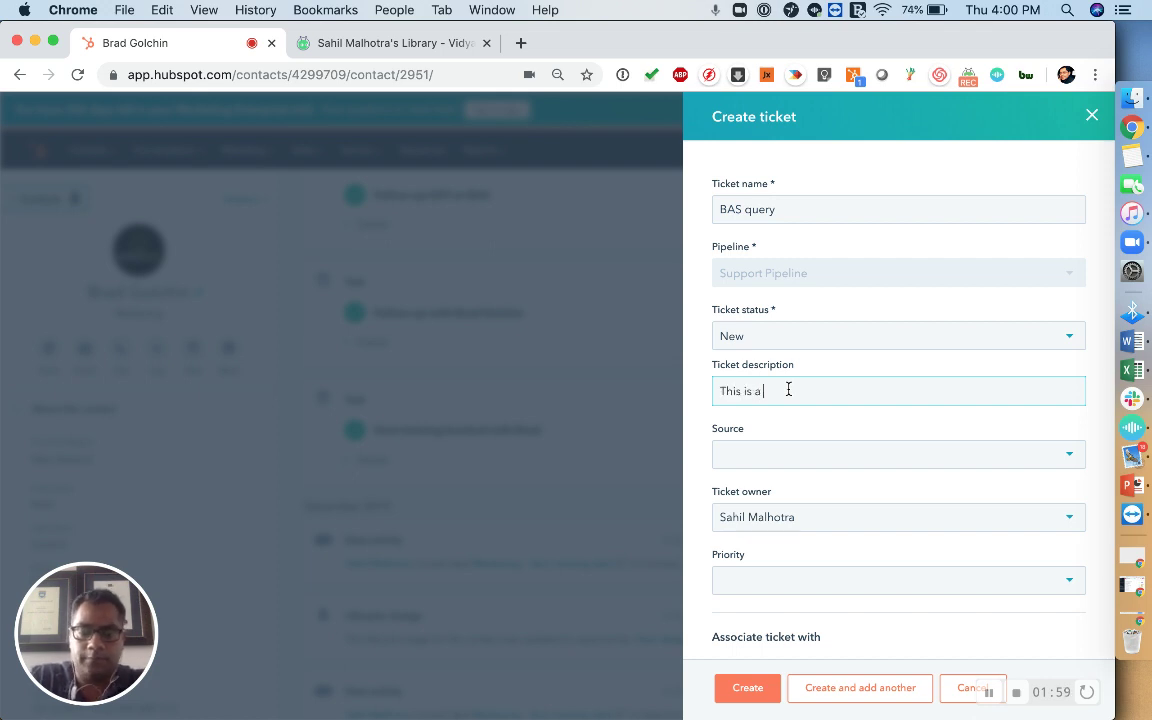
type(" BAS qu")
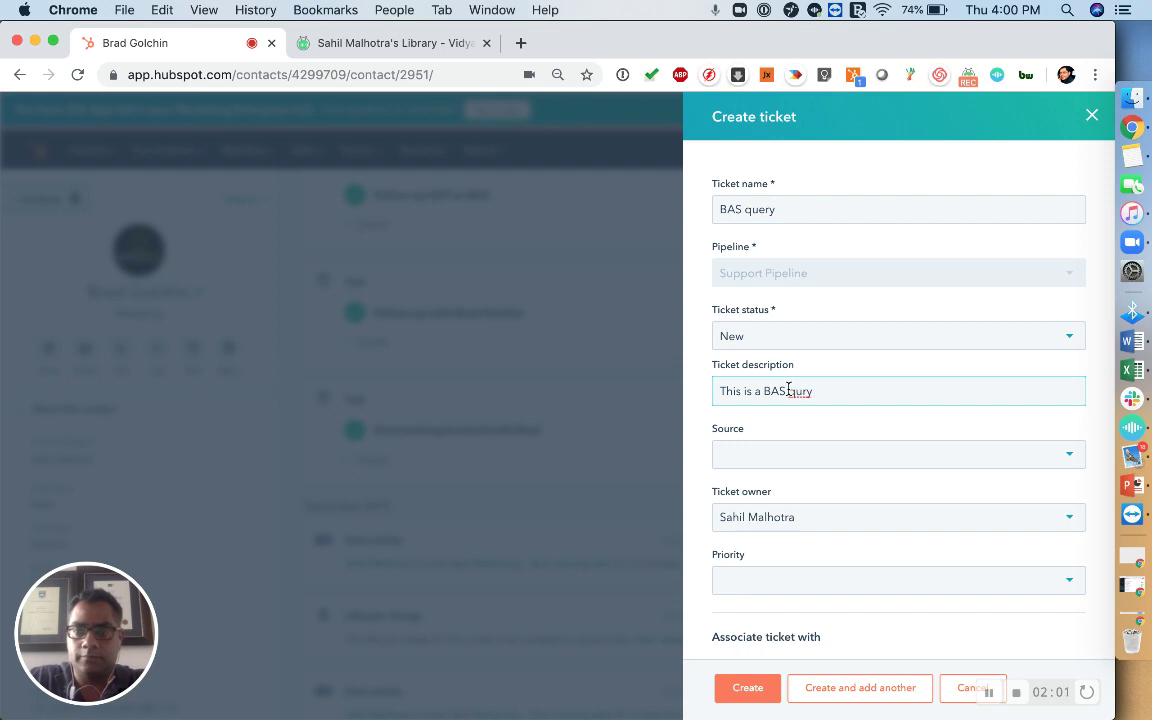
type("e")
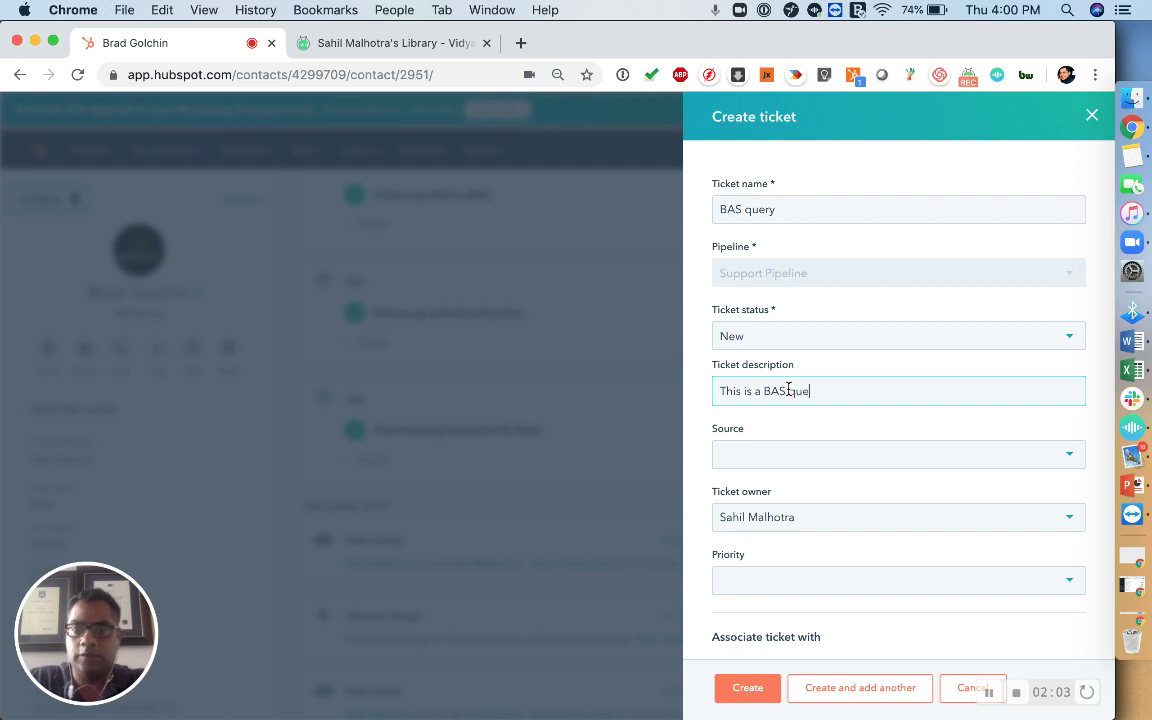
type("ry - client called to inquire")
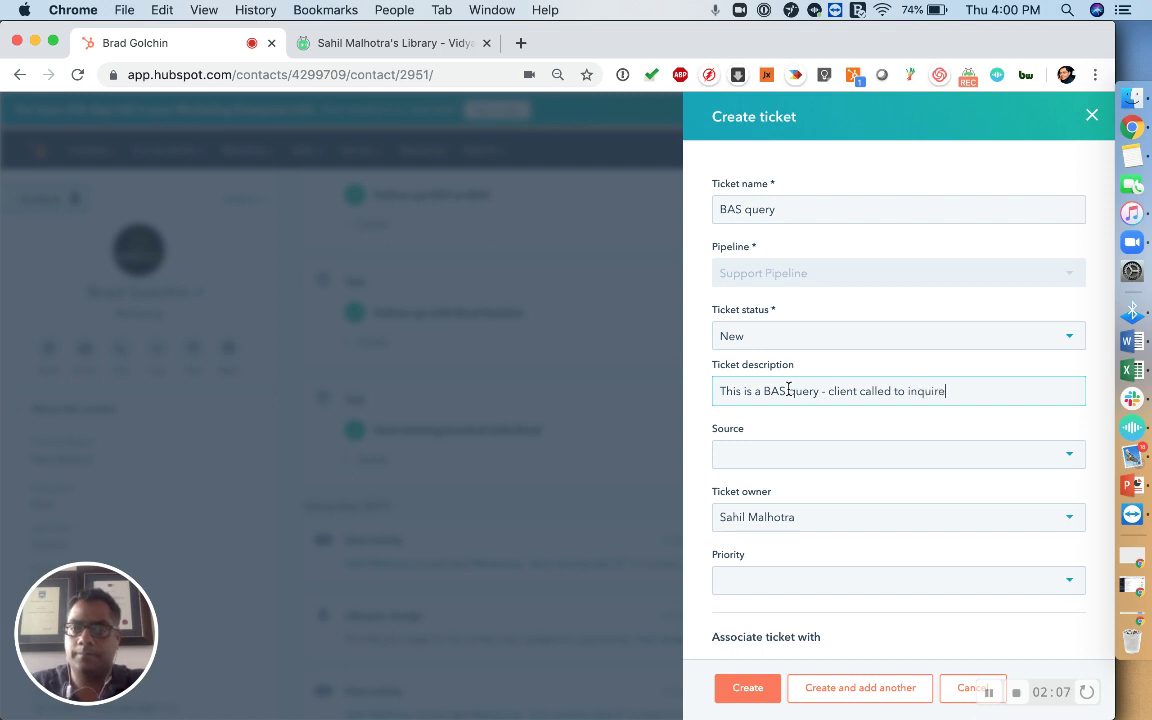
- Set the ticket's source to Phone and its priority to Medium, keeping the current ticket owner
left_click(798, 456)
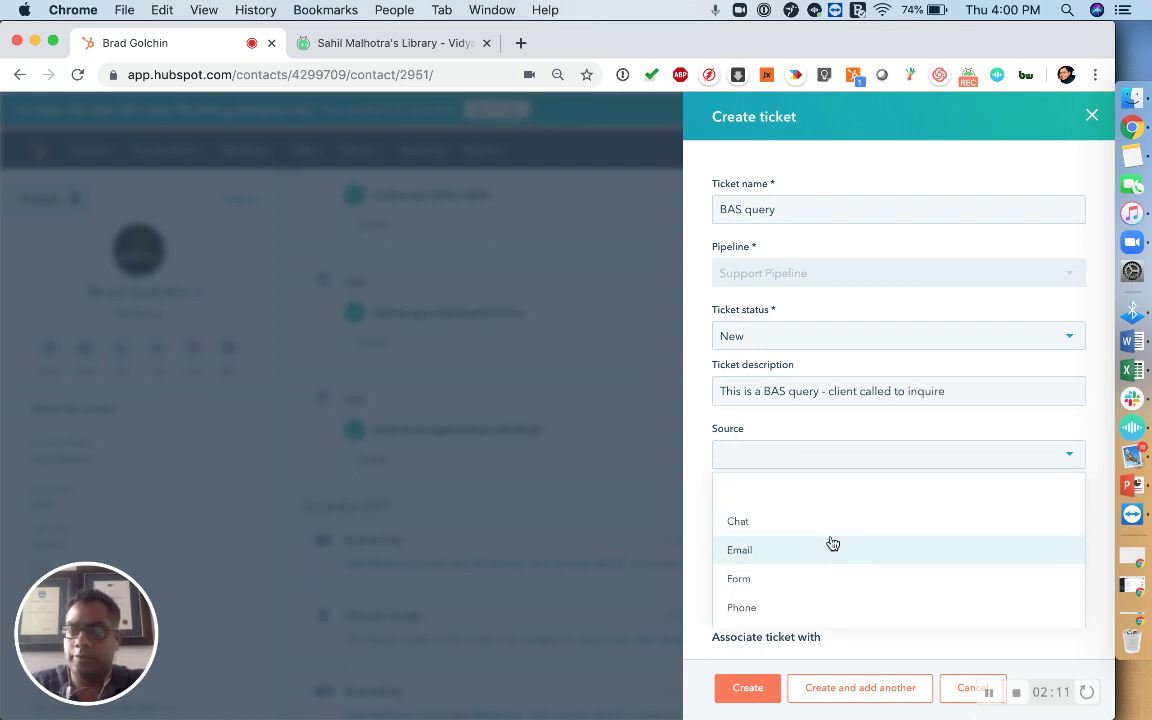
scroll(777, 473, "down", 1)
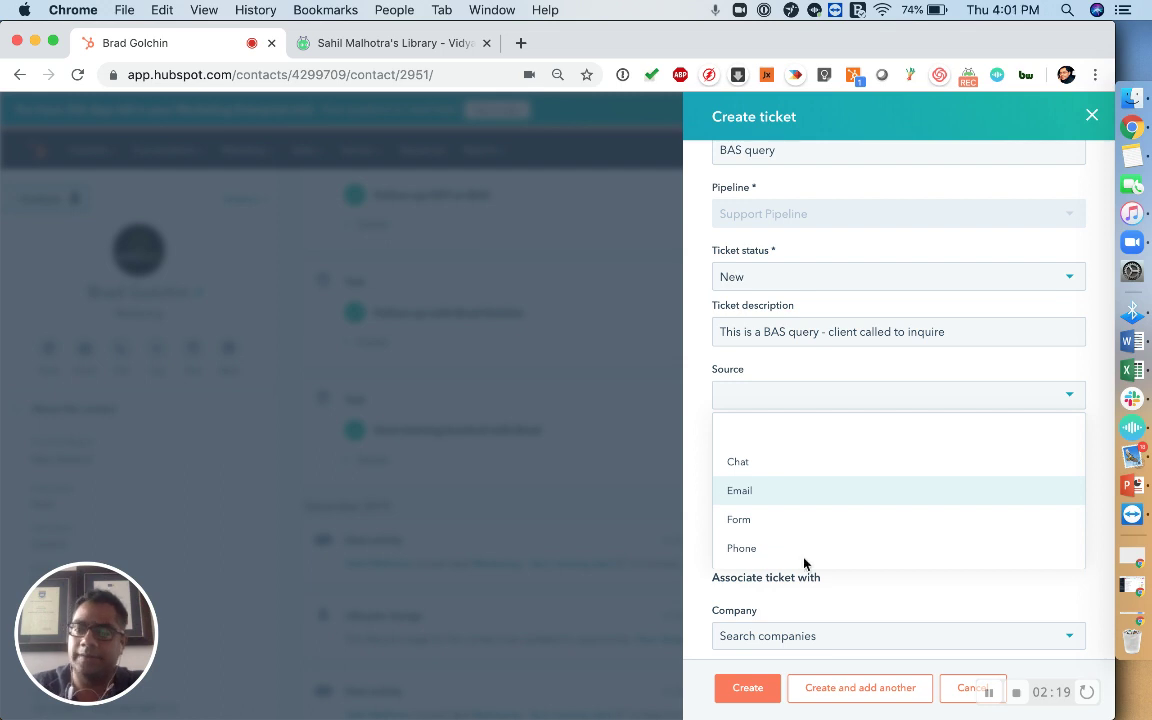
left_click(771, 549)
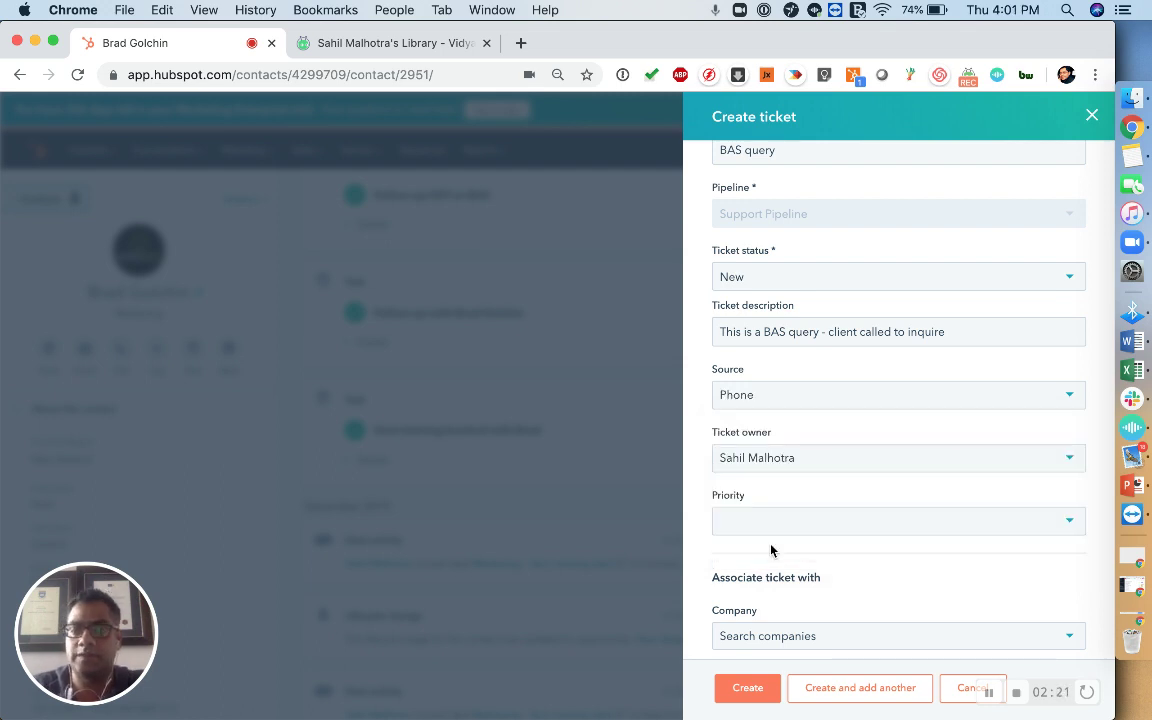
left_click(847, 464)
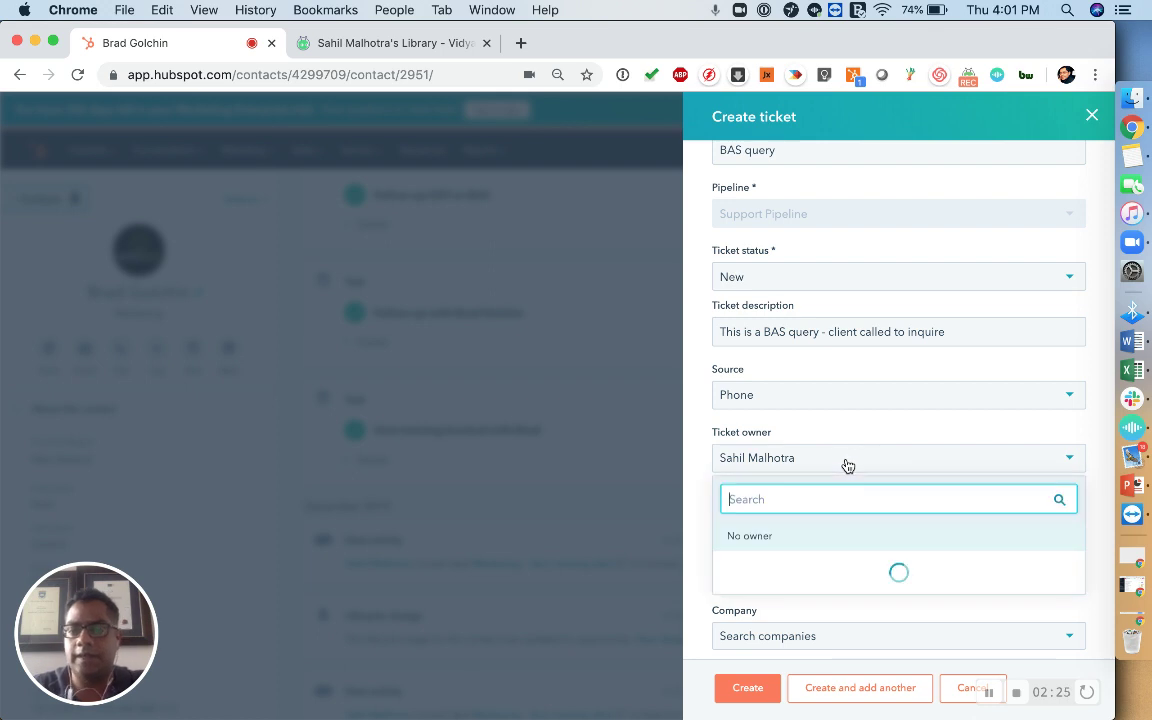
left_click(822, 462)
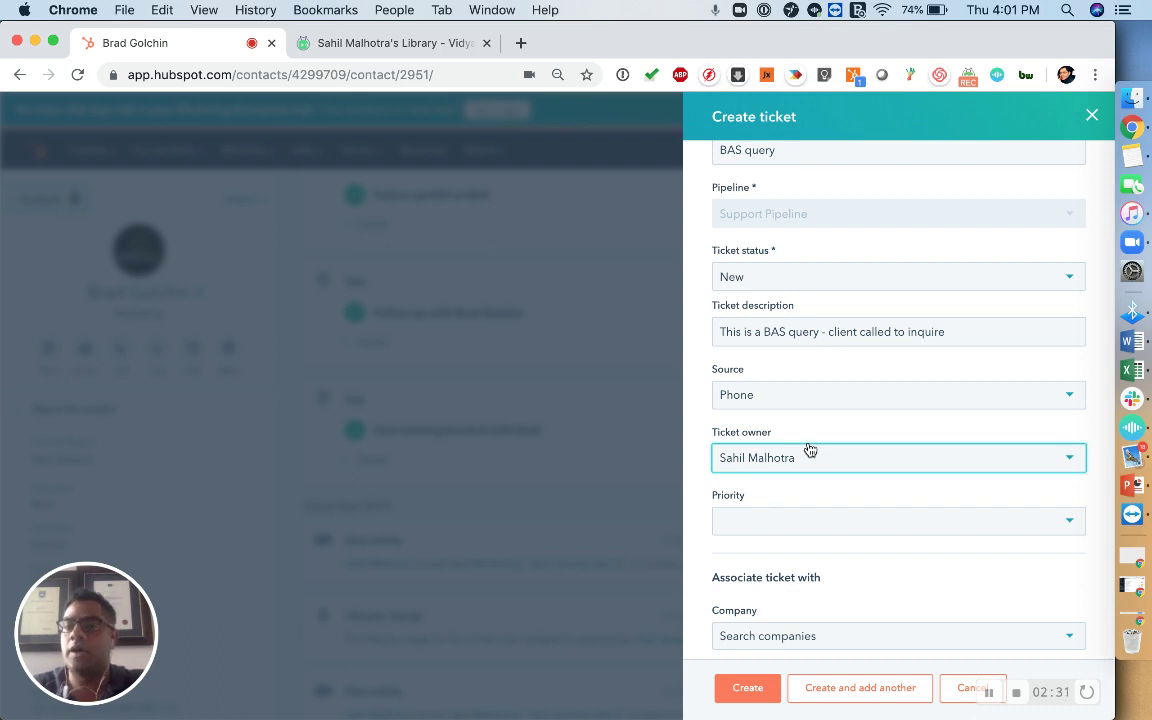
left_click(825, 522)
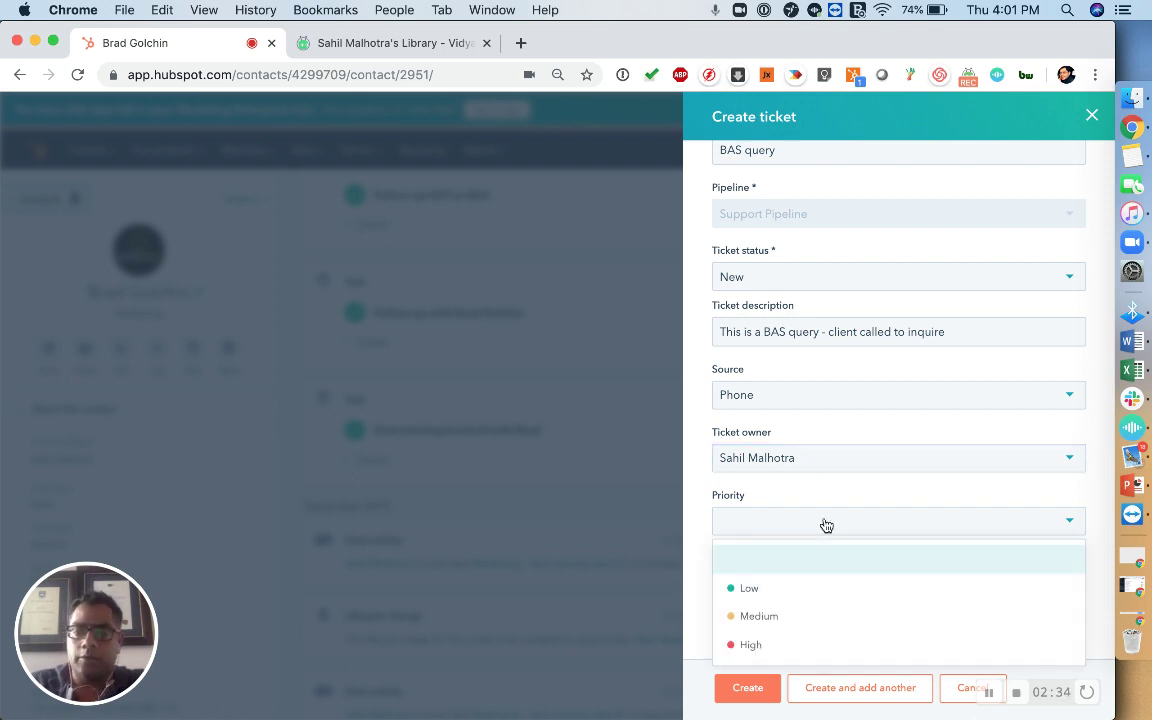
left_click(783, 626)
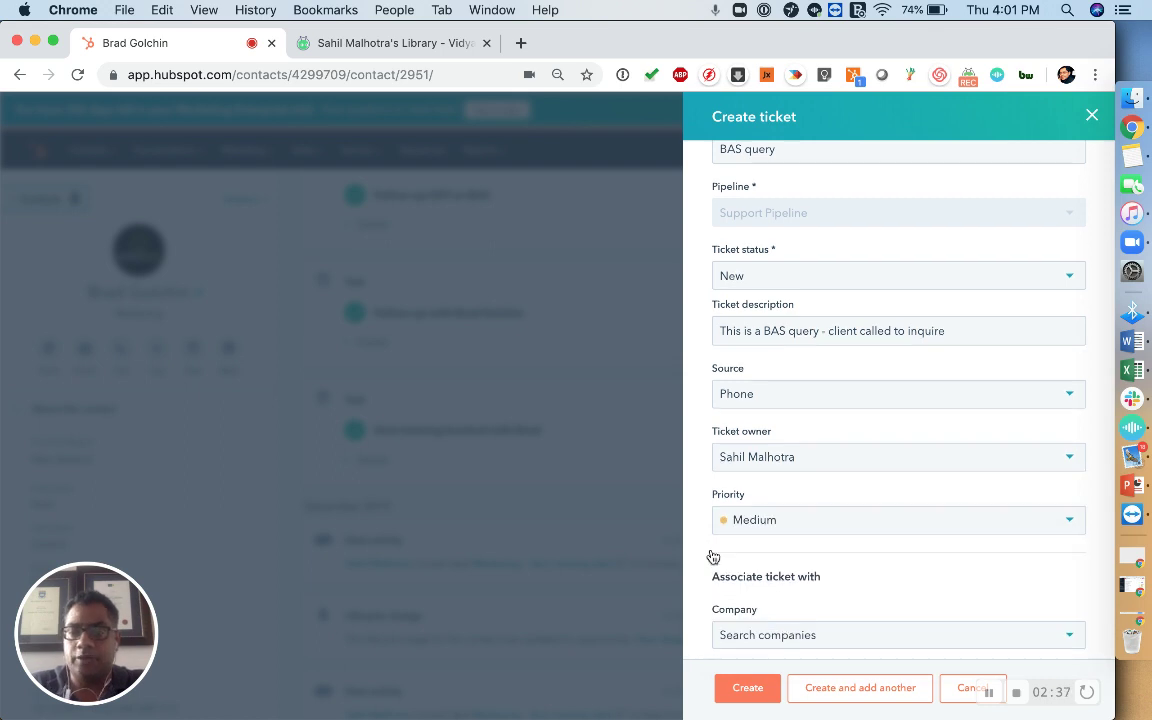
- Check the ticket's company and contact associations, leave them as they are, and create the ticket
scroll(711, 555, "down", 2)
scroll(856, 447, "down", 1)
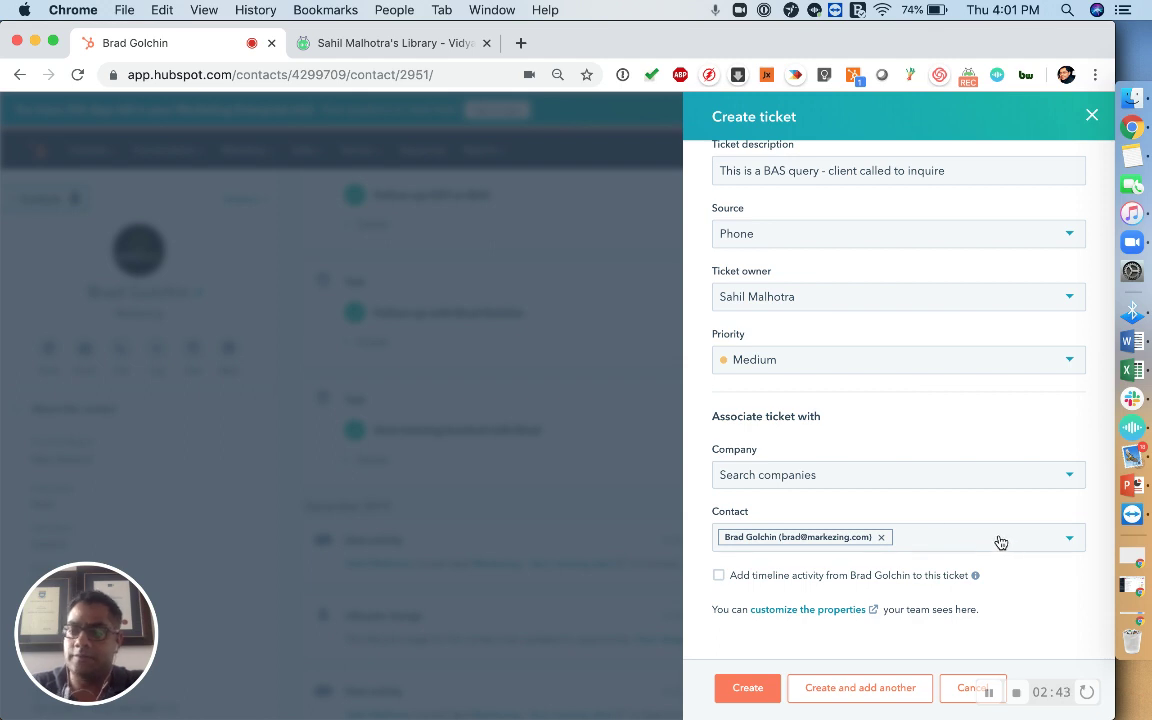
left_click(985, 479)
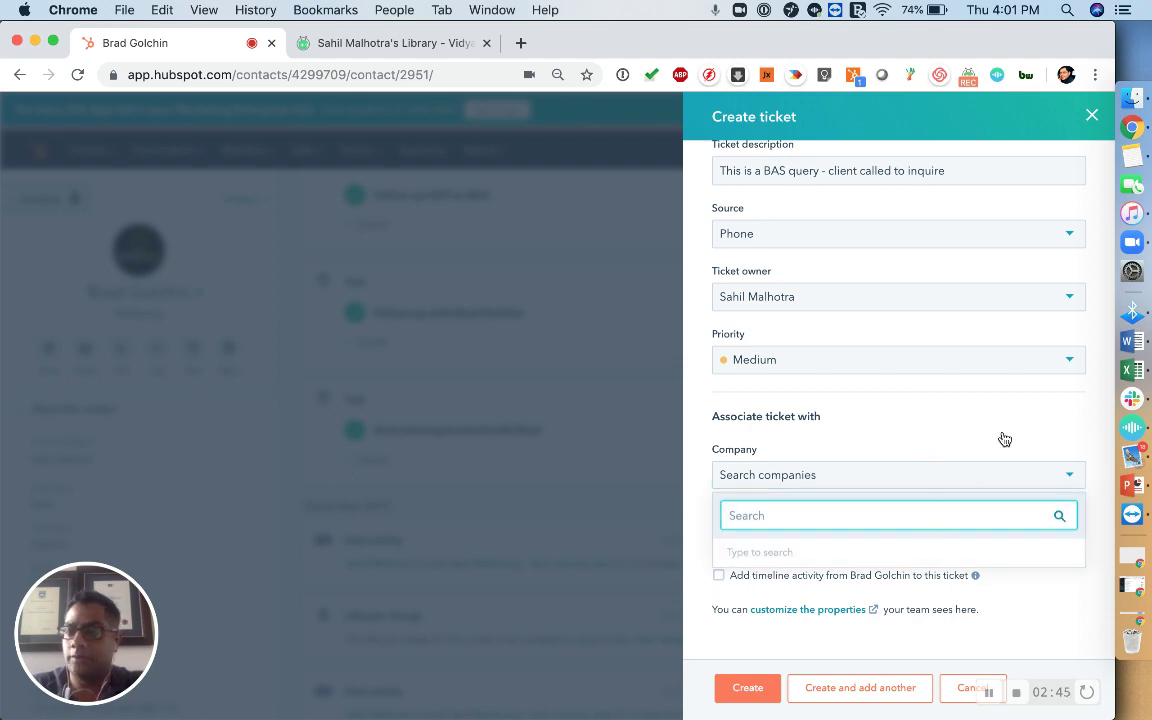
left_click(1101, 442)
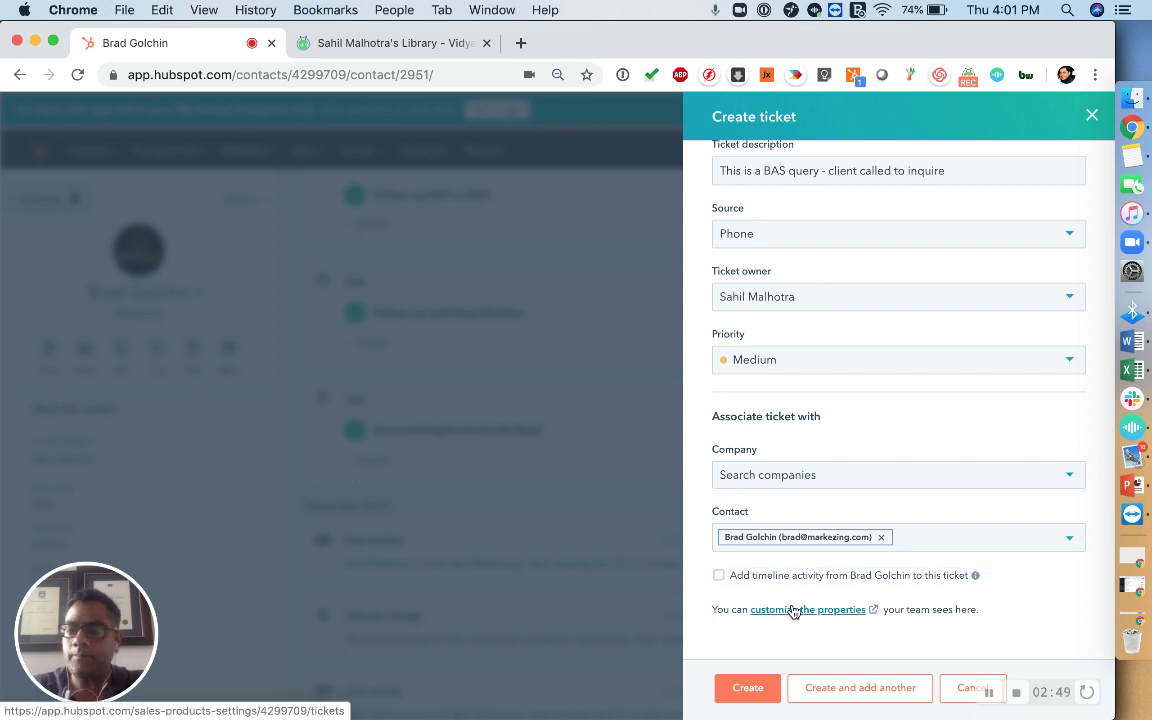
left_click(760, 692)
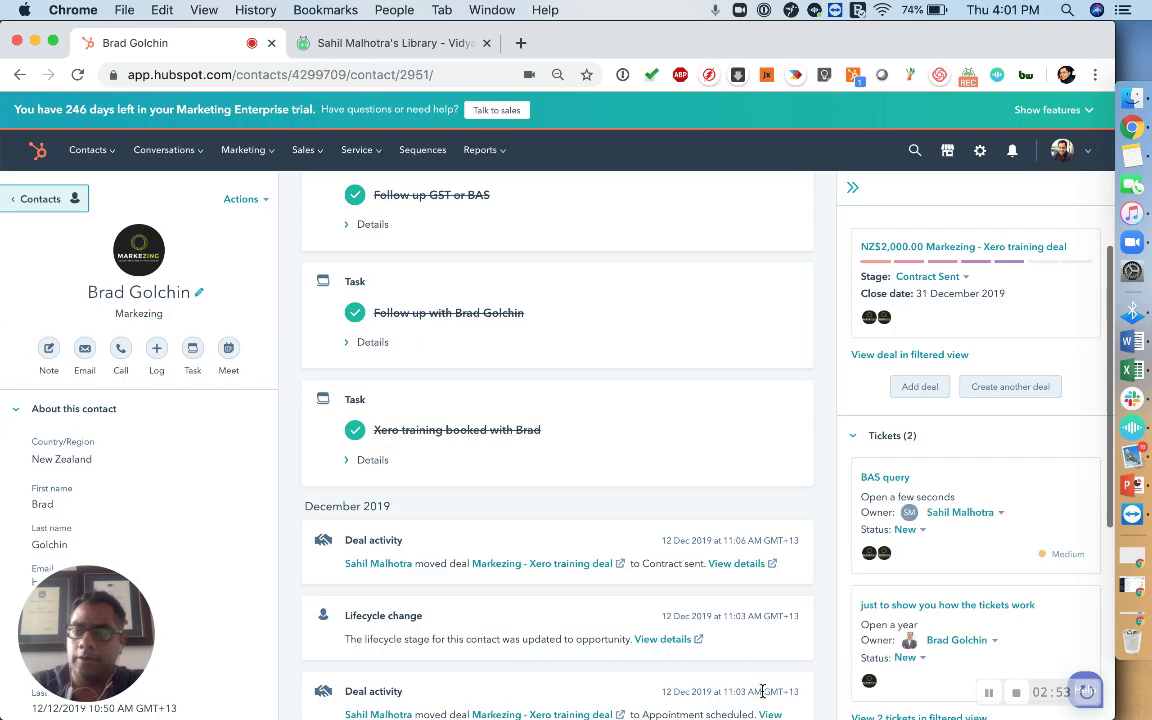
- Open the BAS query ticket from the contact record and look through its tasks, calls, emails and activity history
mouse_move(935, 472)
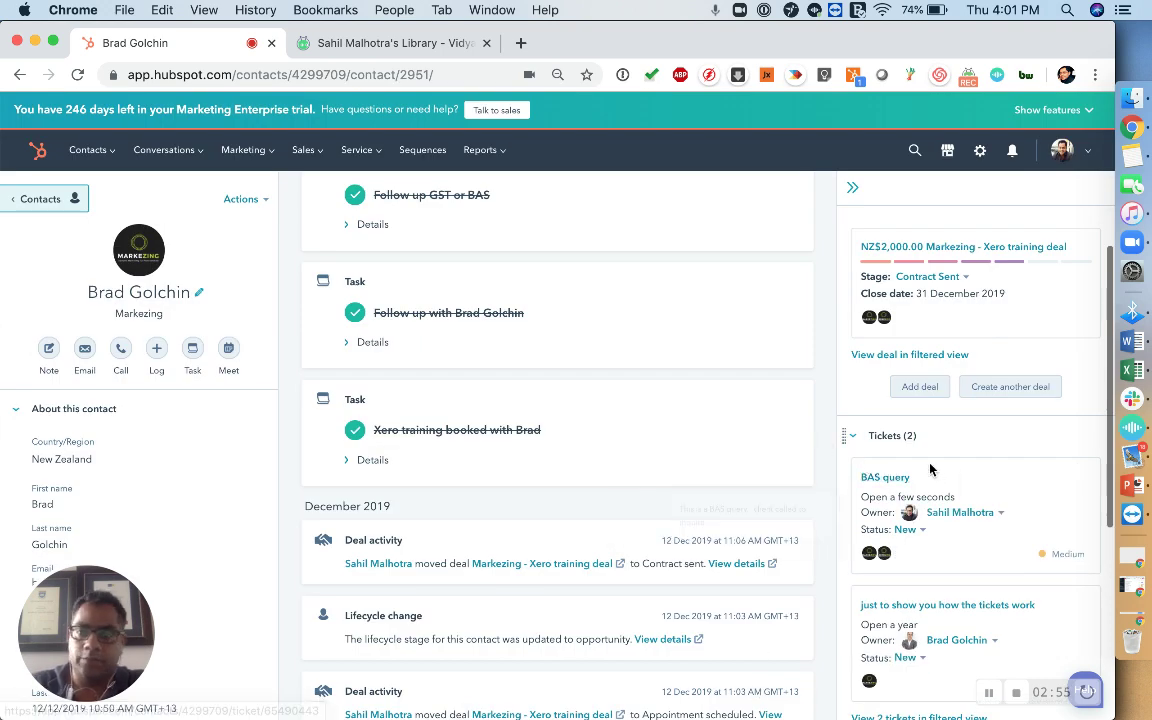
left_click(891, 478)
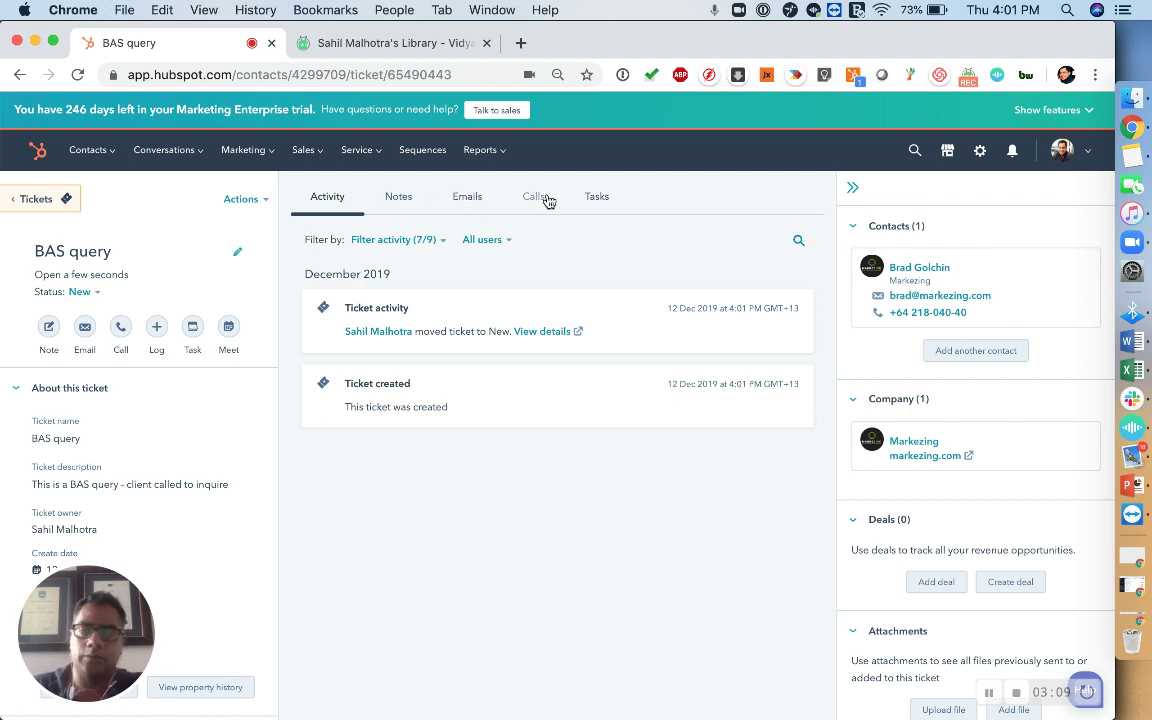
left_click(604, 204)
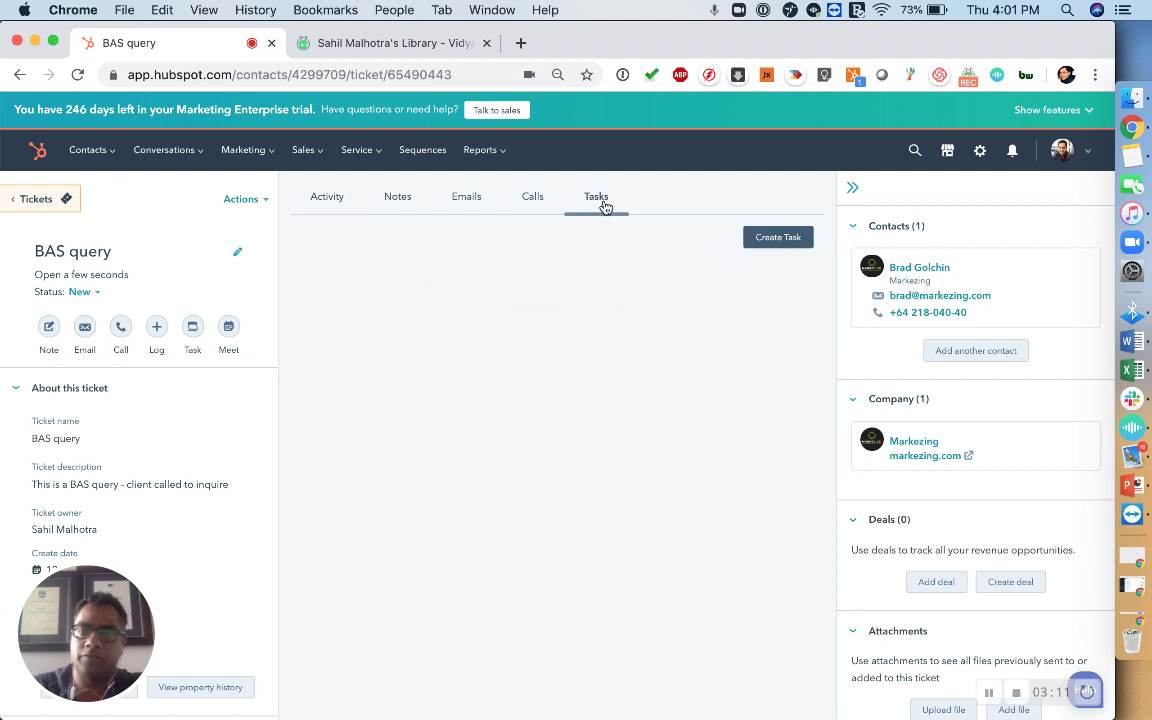
left_click(536, 201)
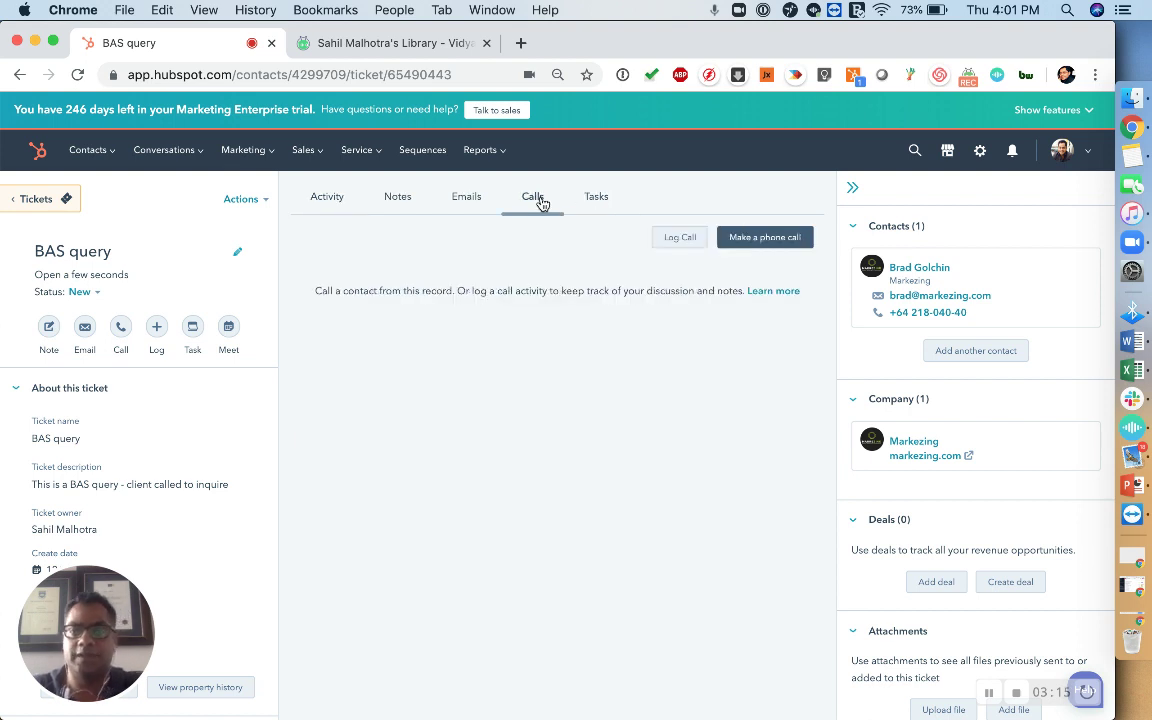
left_click(474, 205)
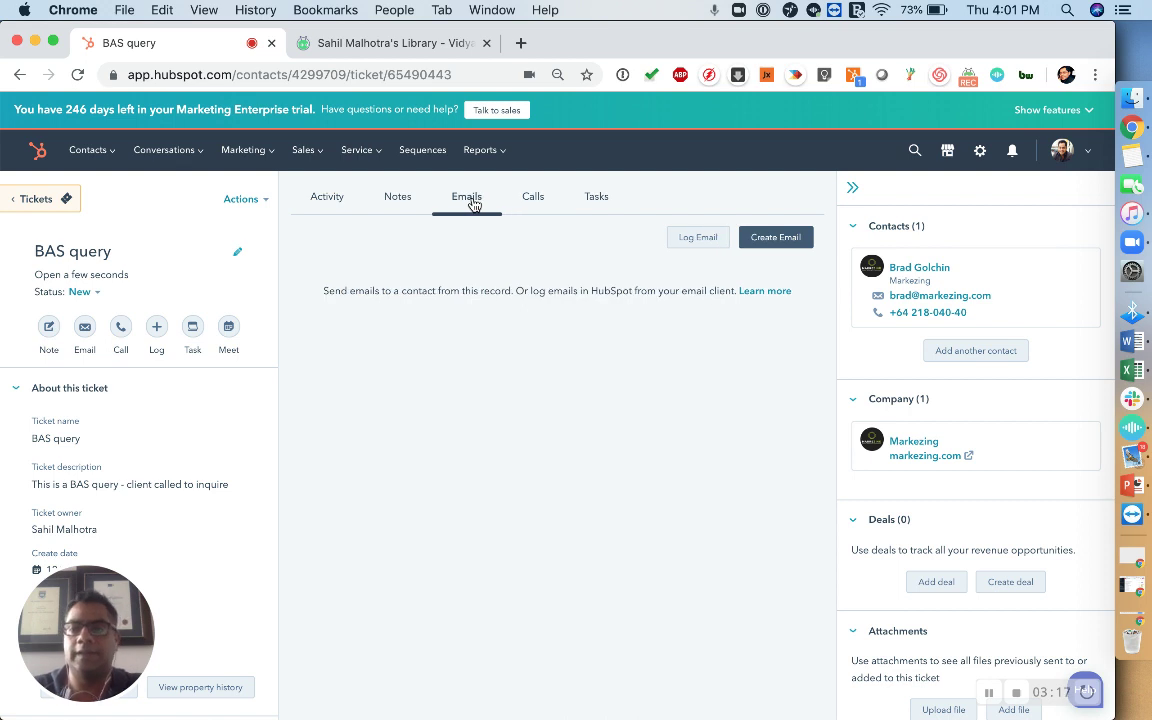
left_click(338, 205)
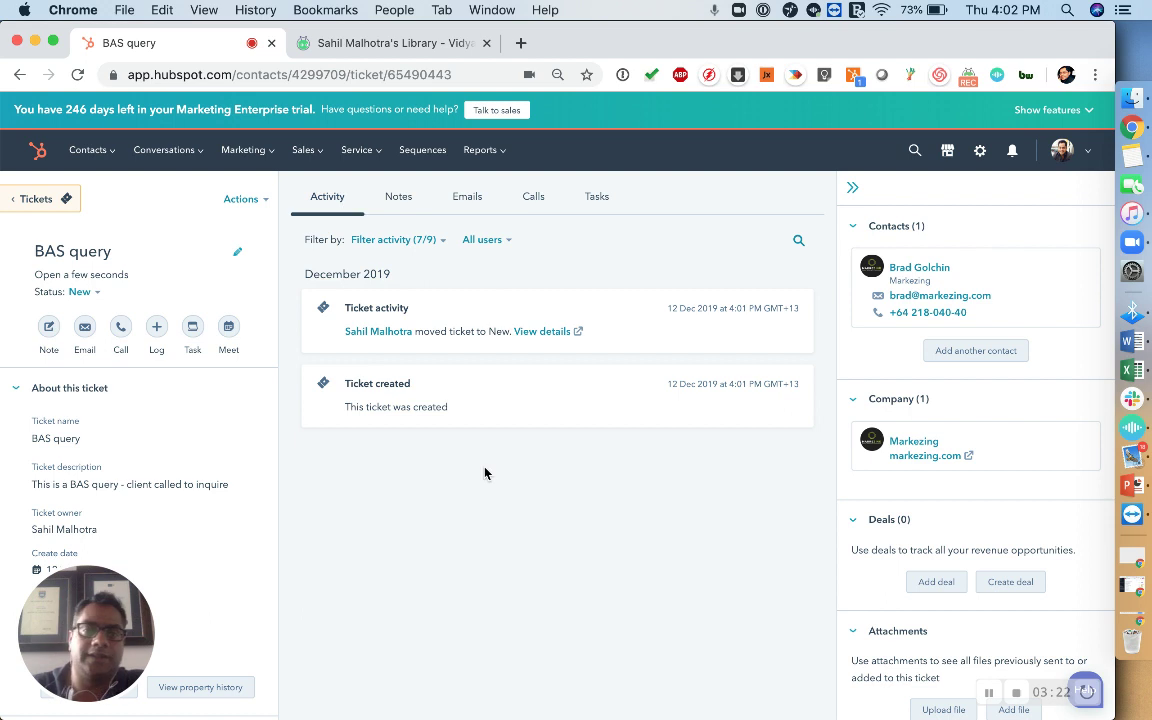
scroll(484, 473, "down", 1)
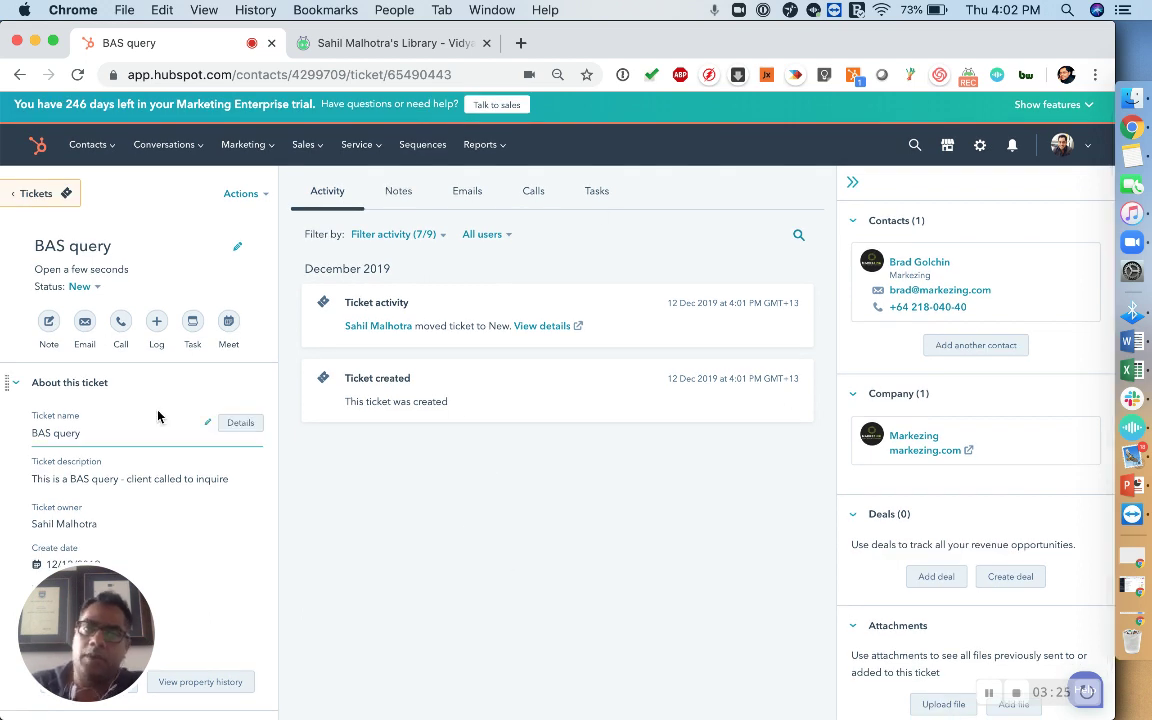
- Draft a note on the ticket reading "I have done my bit" and remove its association with the Markezing company
left_click(406, 195)
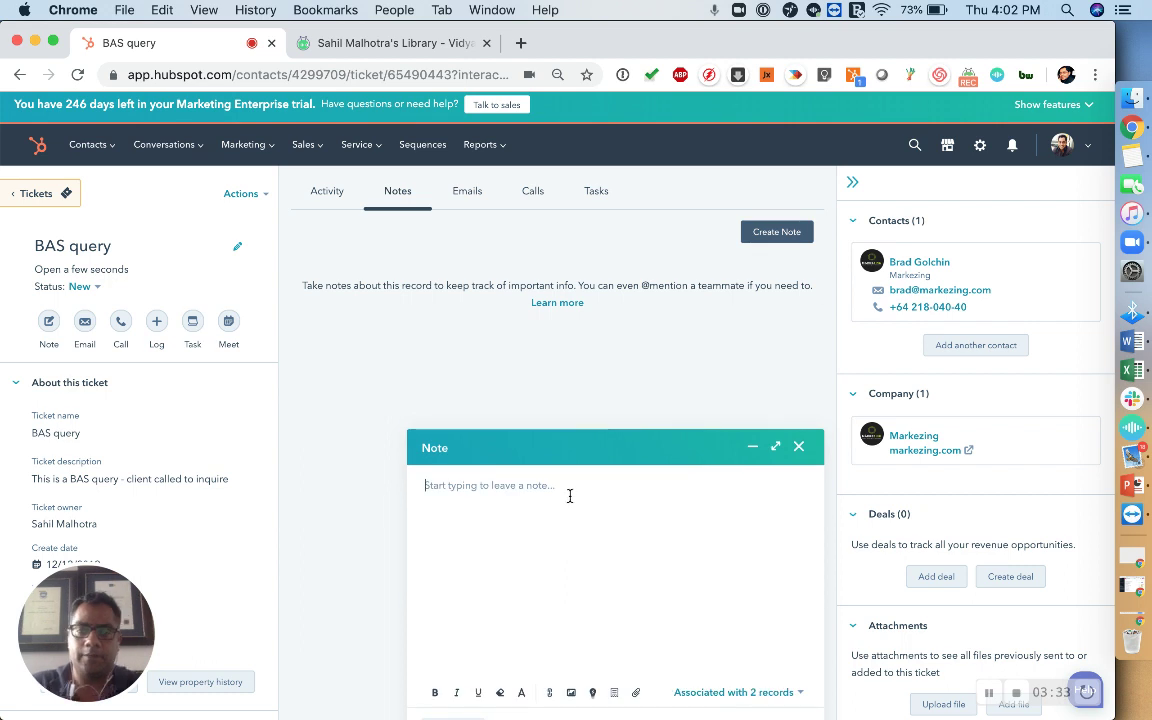
type("I have done my bit")
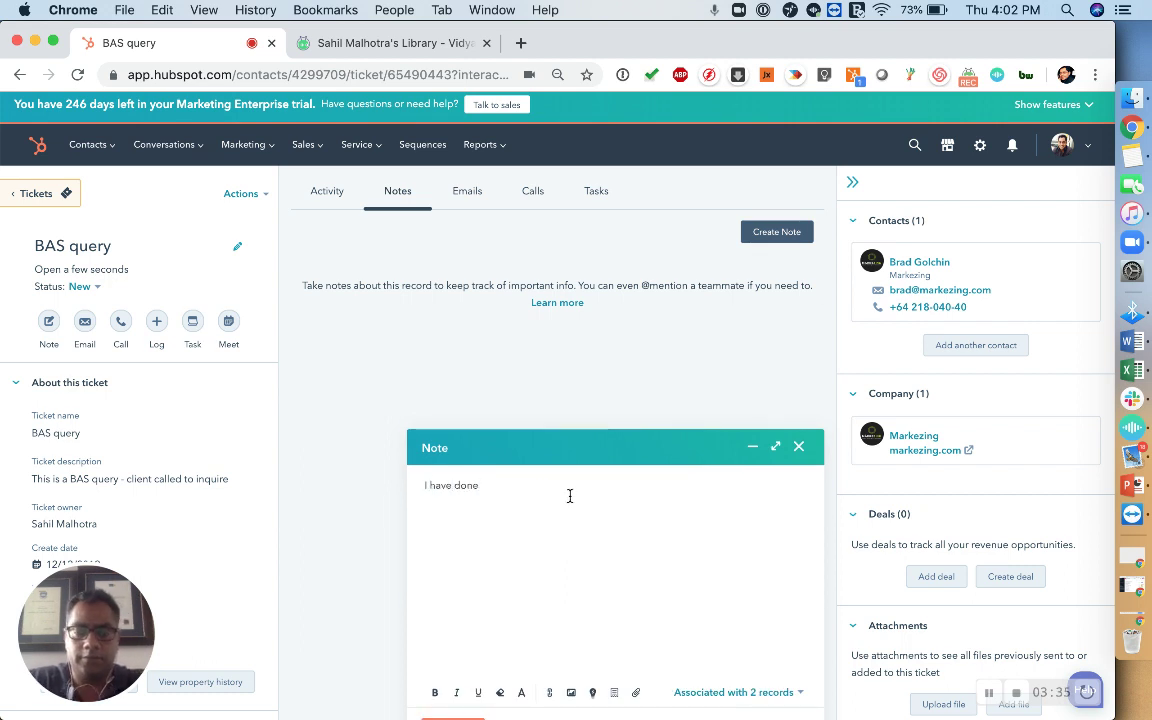
scroll(756, 597, "down", 1)
left_click(798, 667)
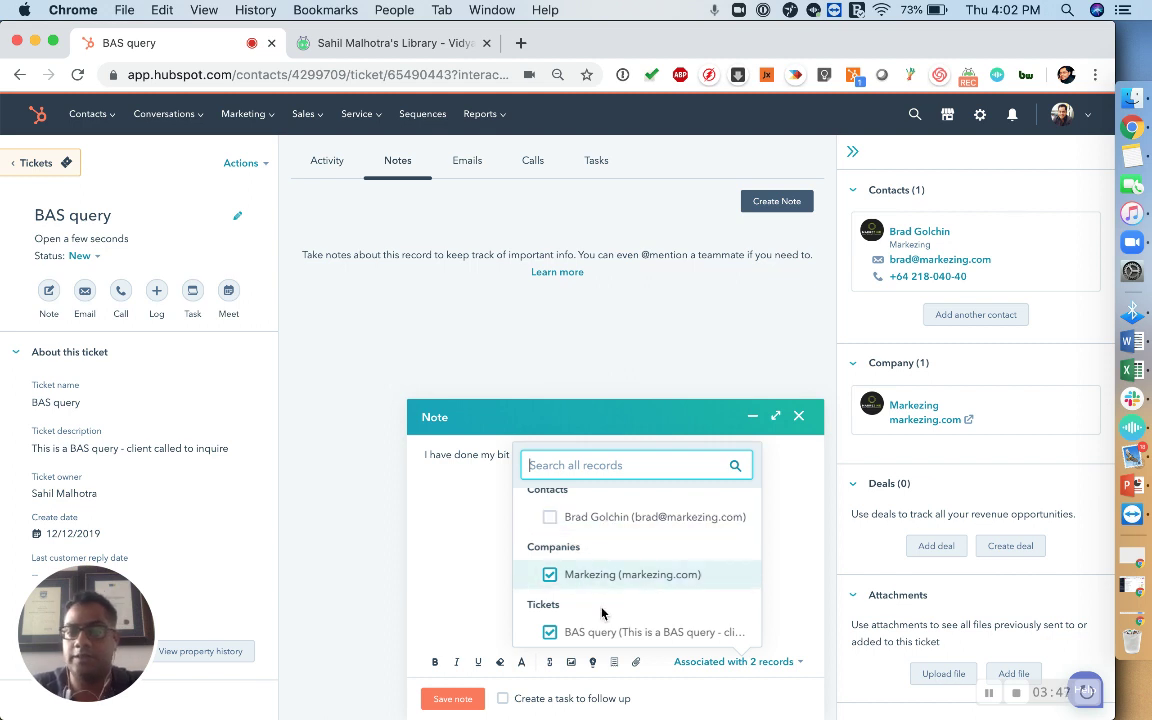
left_click(550, 576)
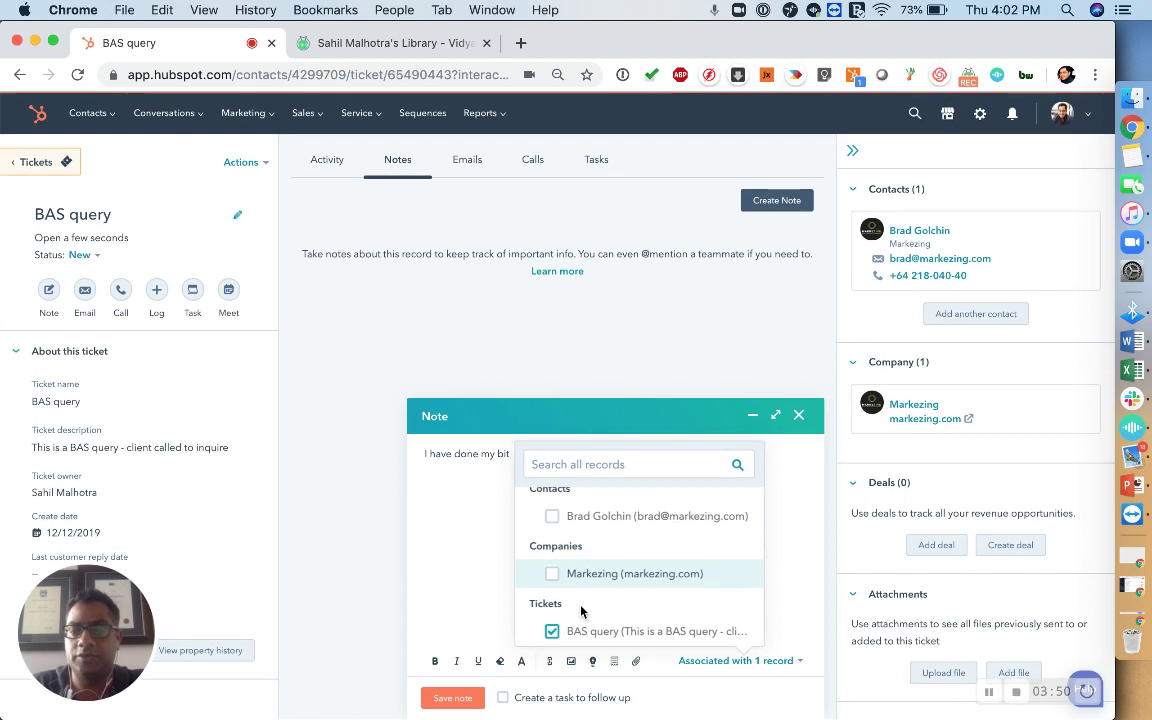
- Save the note, change the ticket owner to the teammate who is also the ticket's associated contact, and save the ticket
left_click(452, 697)
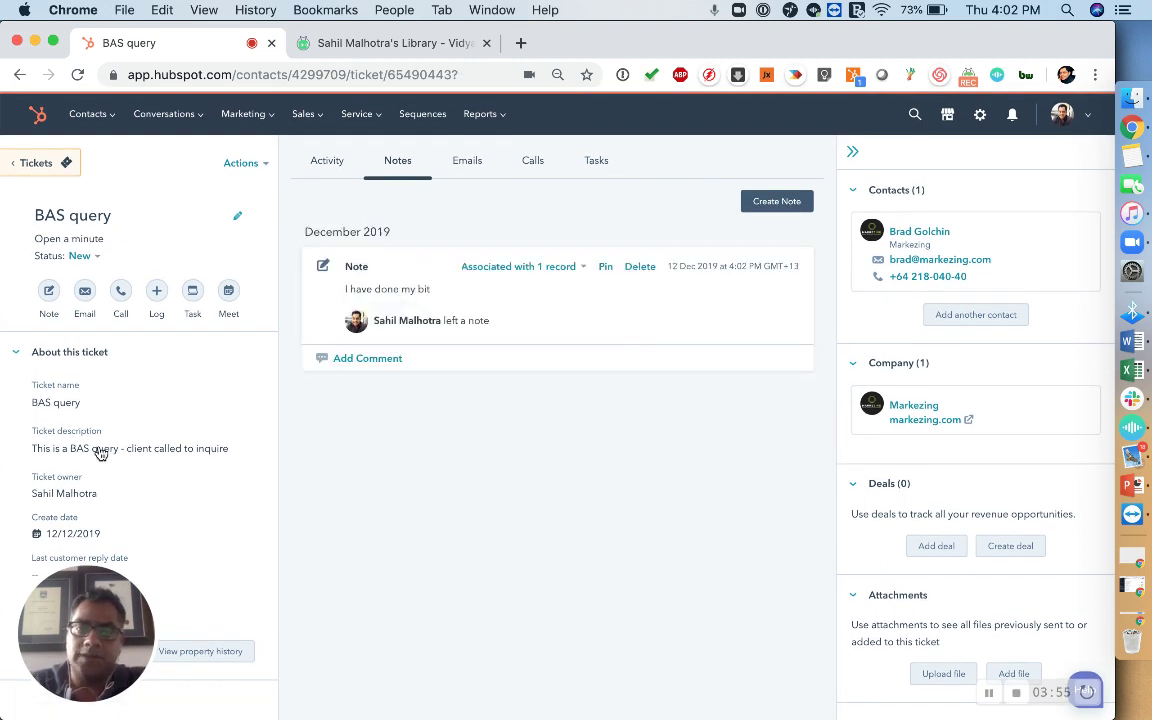
left_click(108, 497)
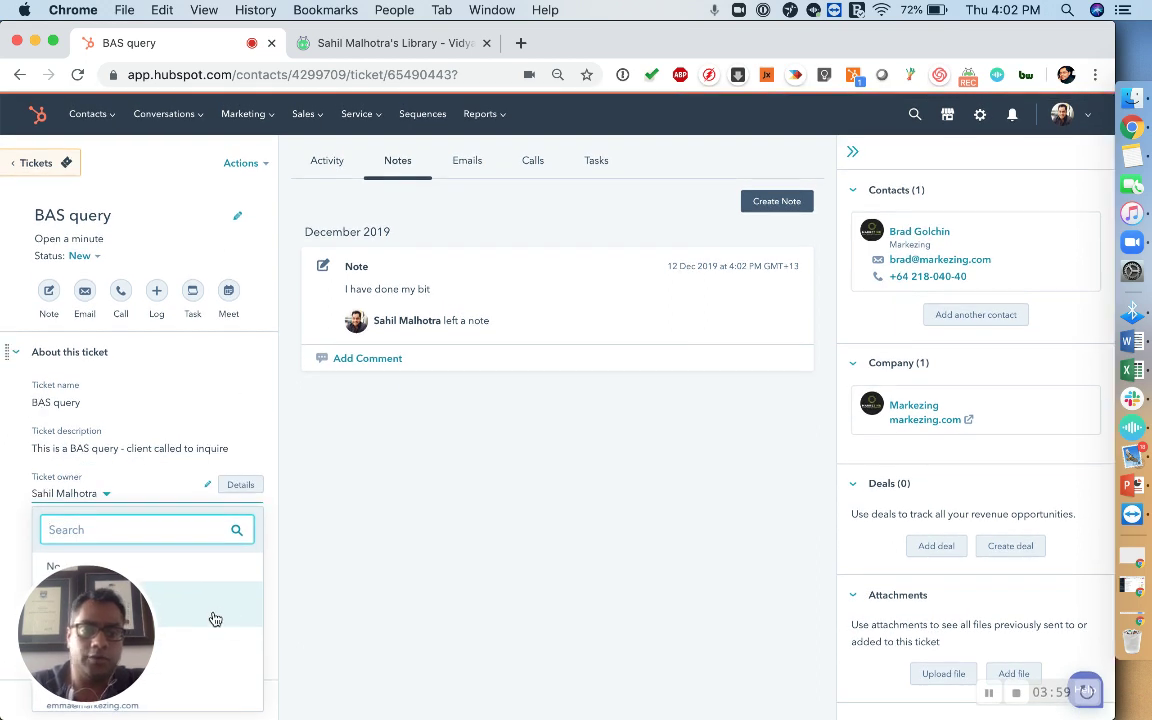
left_click(214, 618)
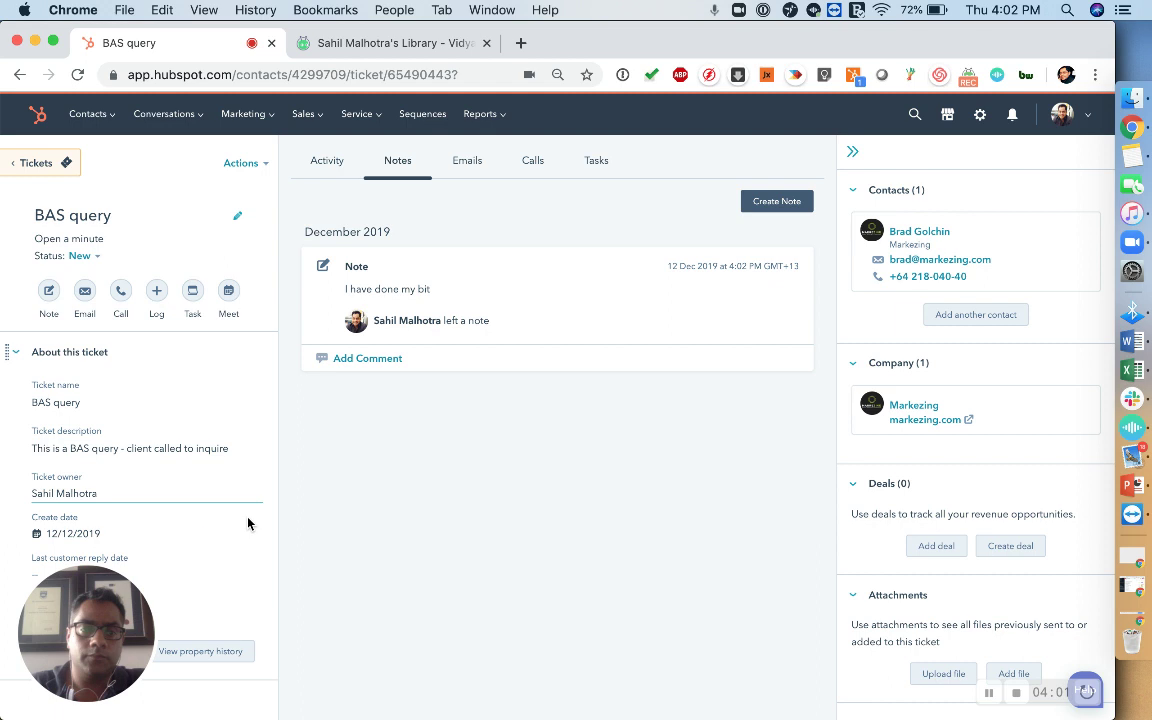
left_click(106, 493)
left_click(194, 667)
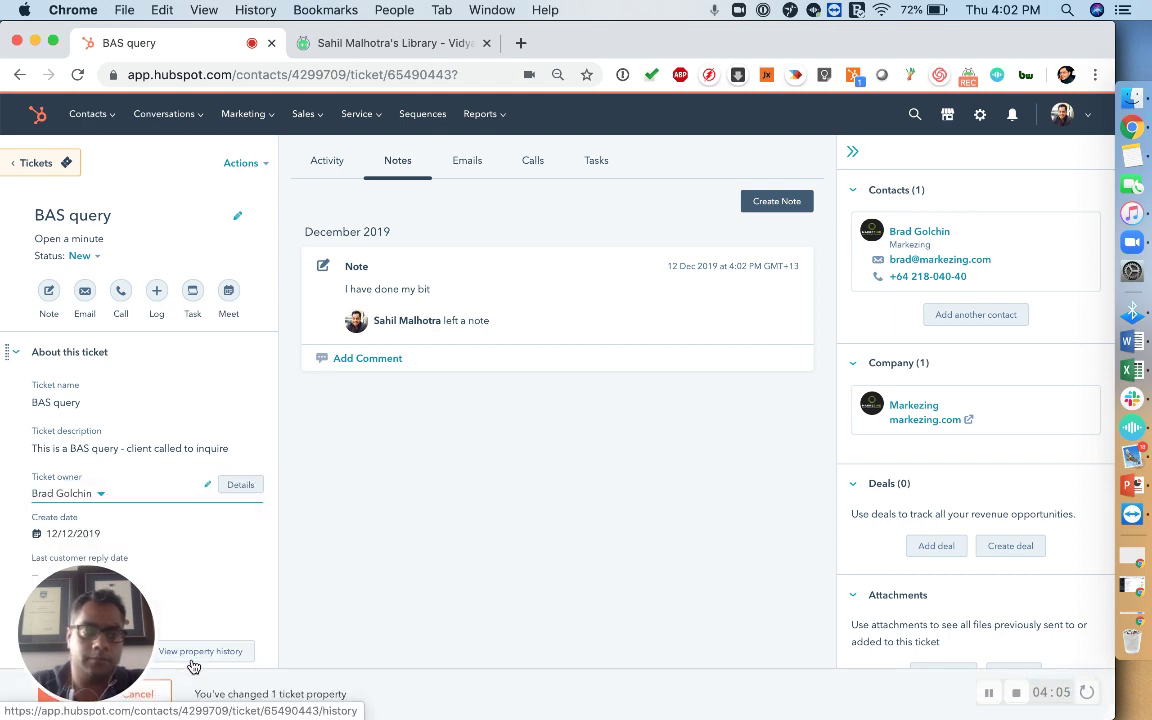
left_click(60, 696)
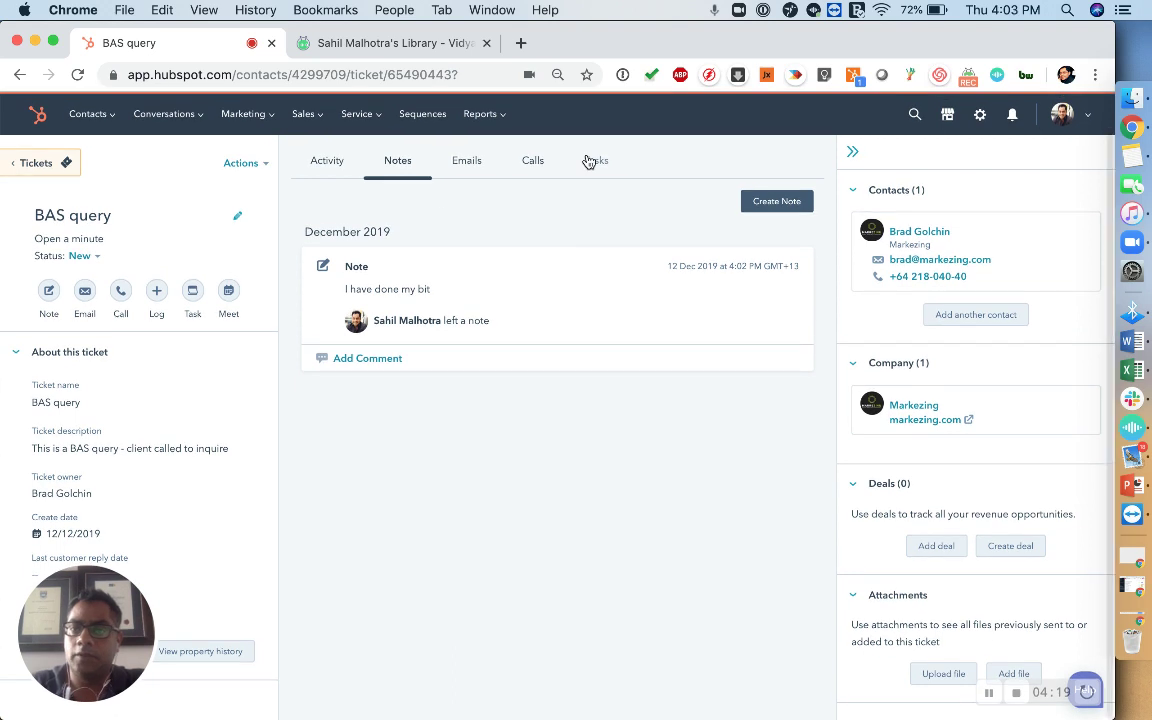
- Create a task on the ticket titled "Please do your bit in this query" and assign it to the ticket's owner
left_click(592, 161)
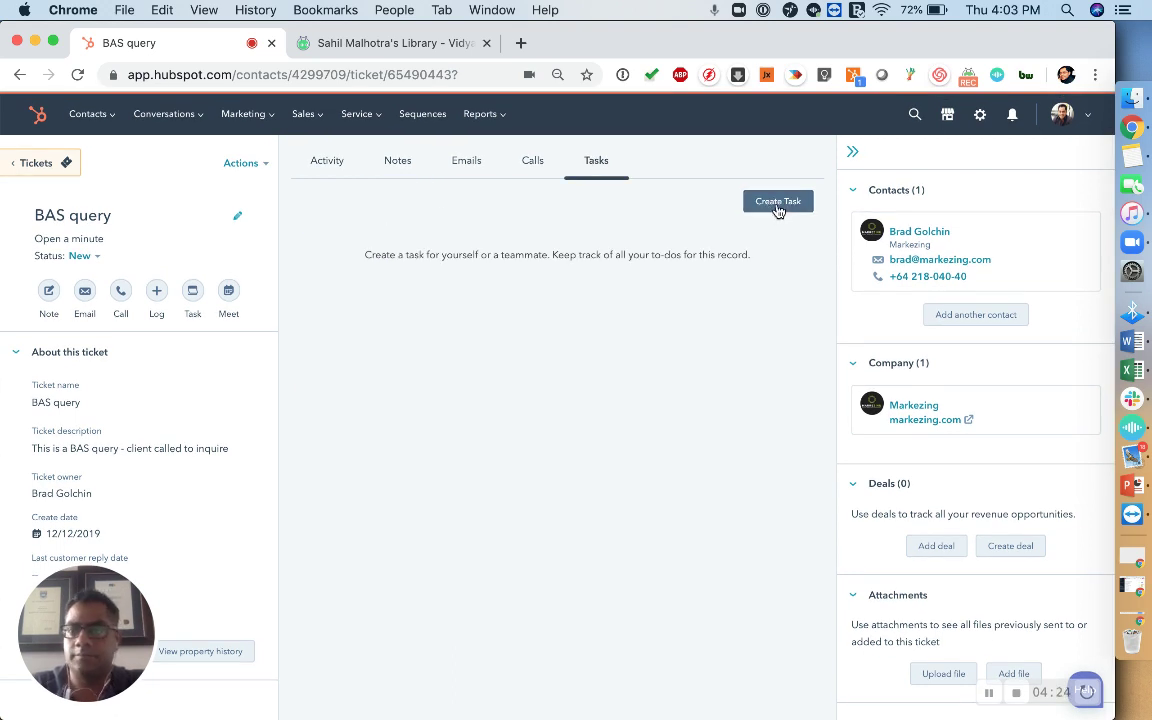
left_click(778, 206)
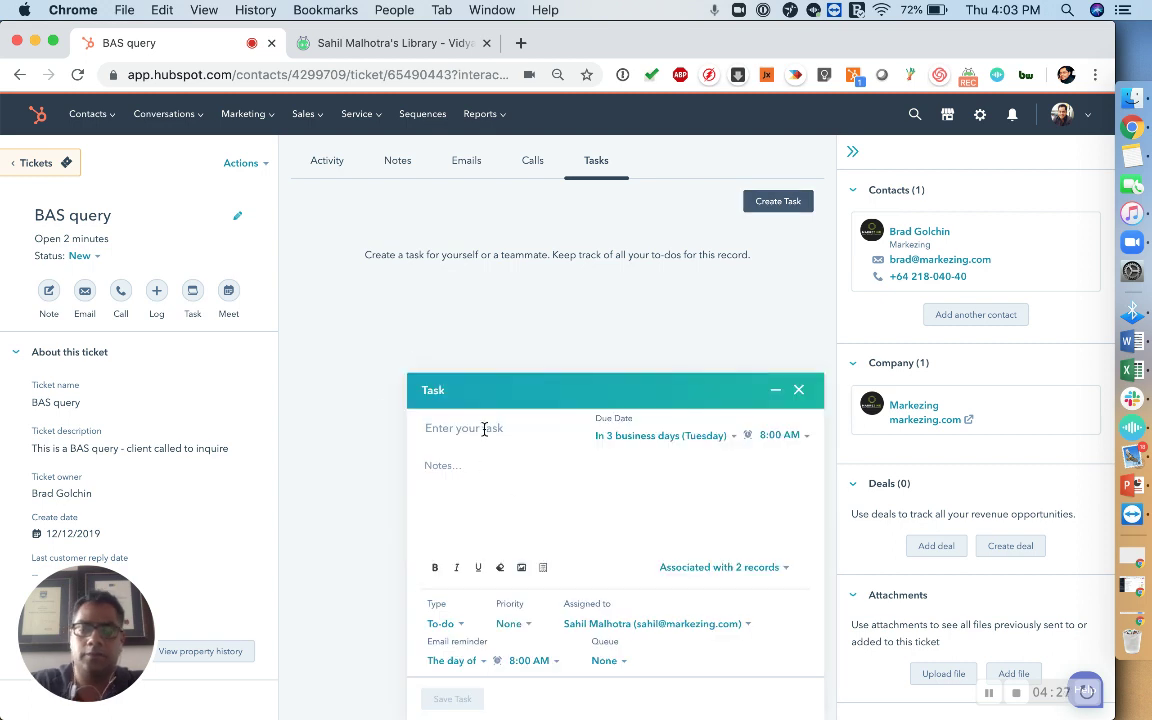
type("Please ")
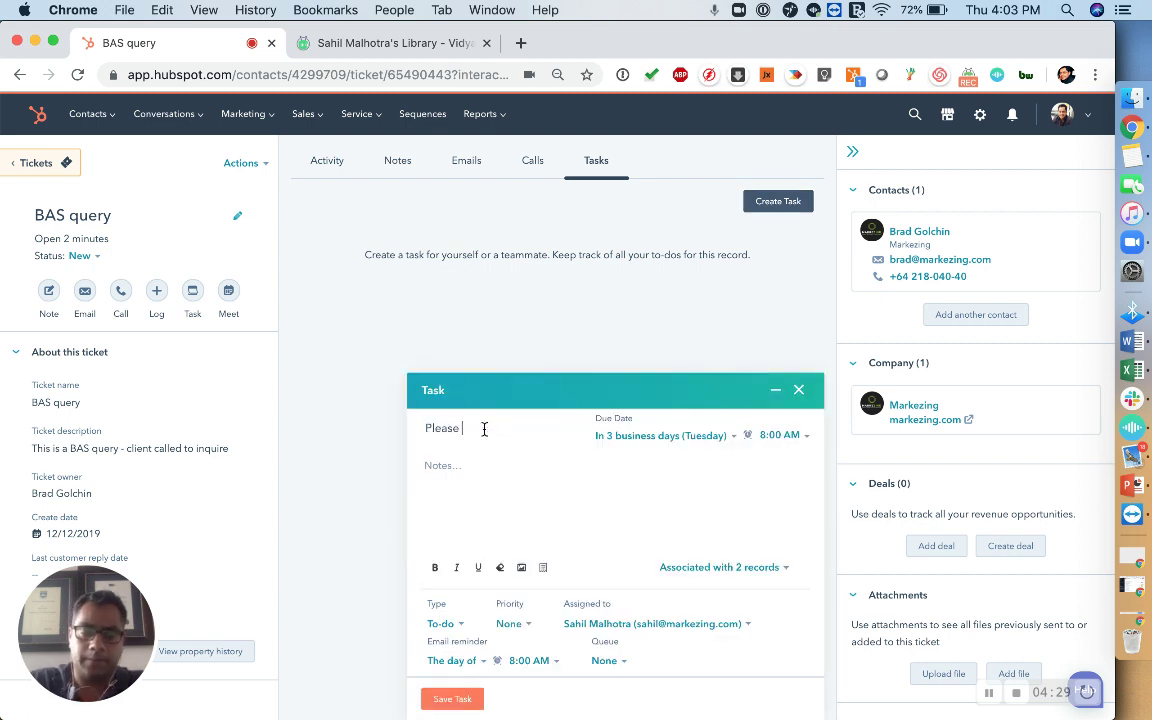
type("do your b")
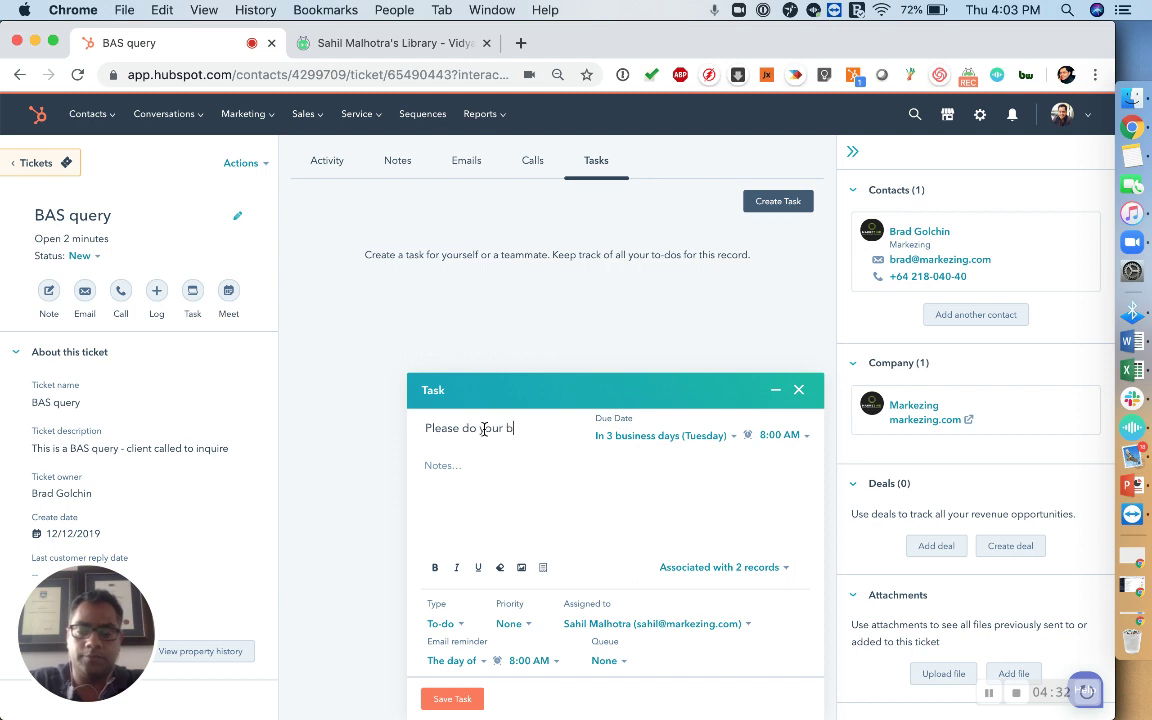
type("it in th")
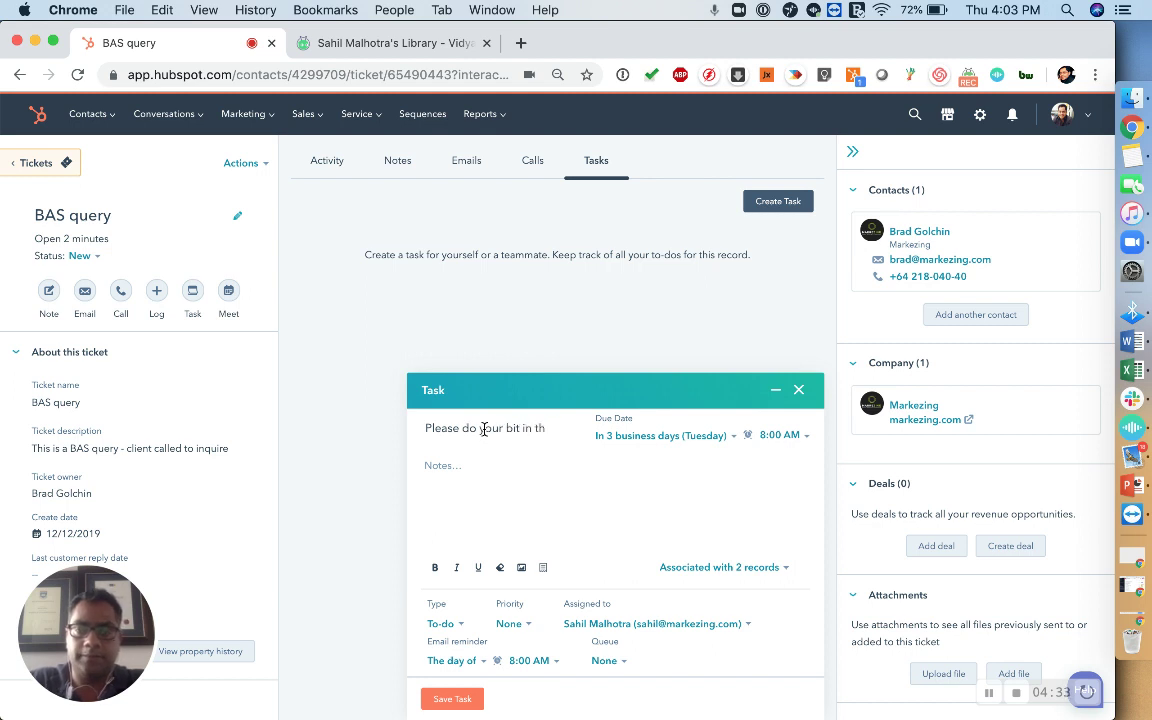
type("is query")
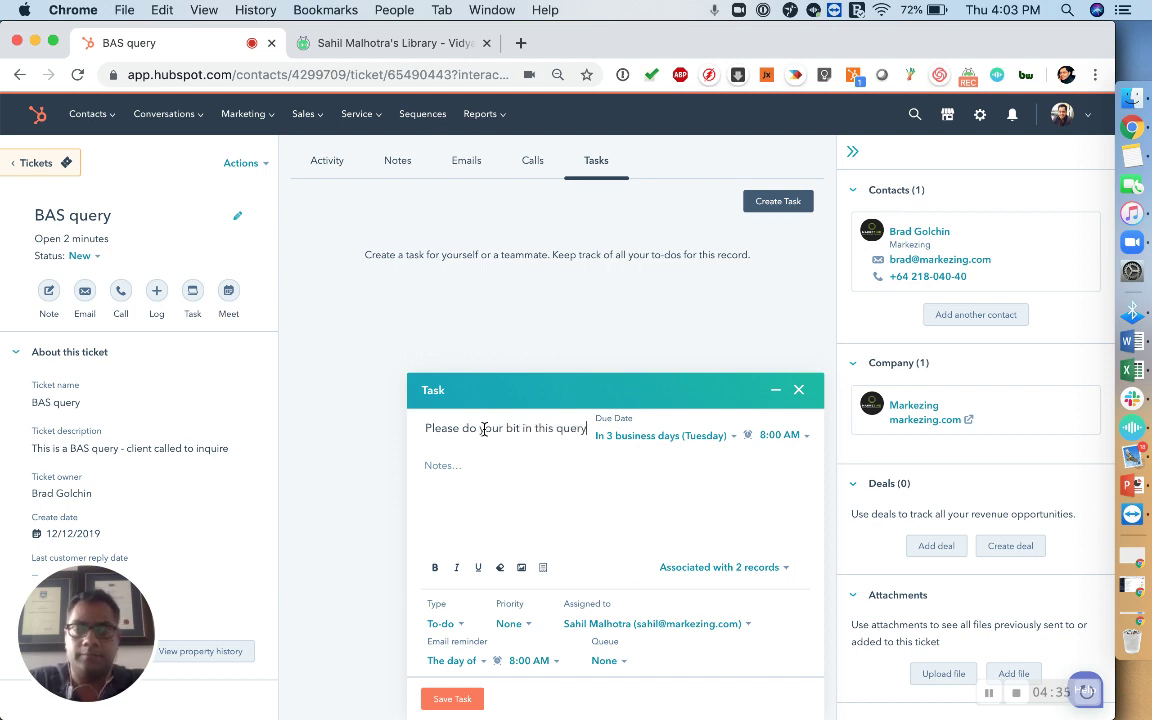
left_click(455, 700)
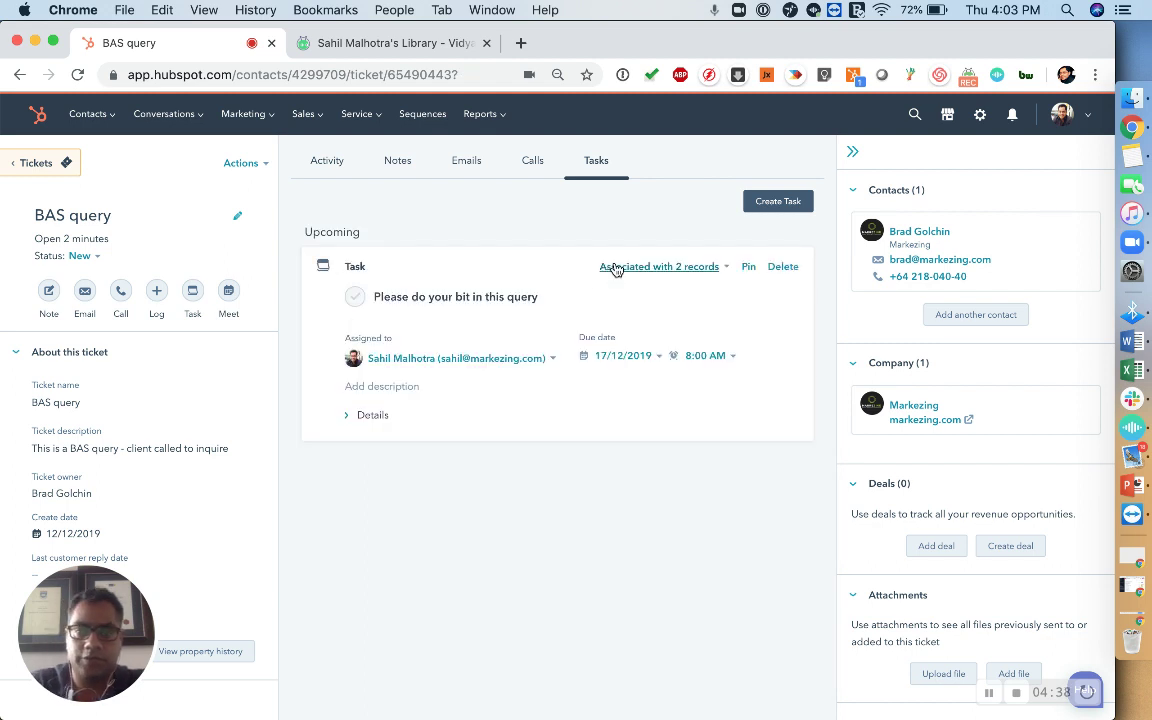
left_click(551, 361)
left_click(455, 440)
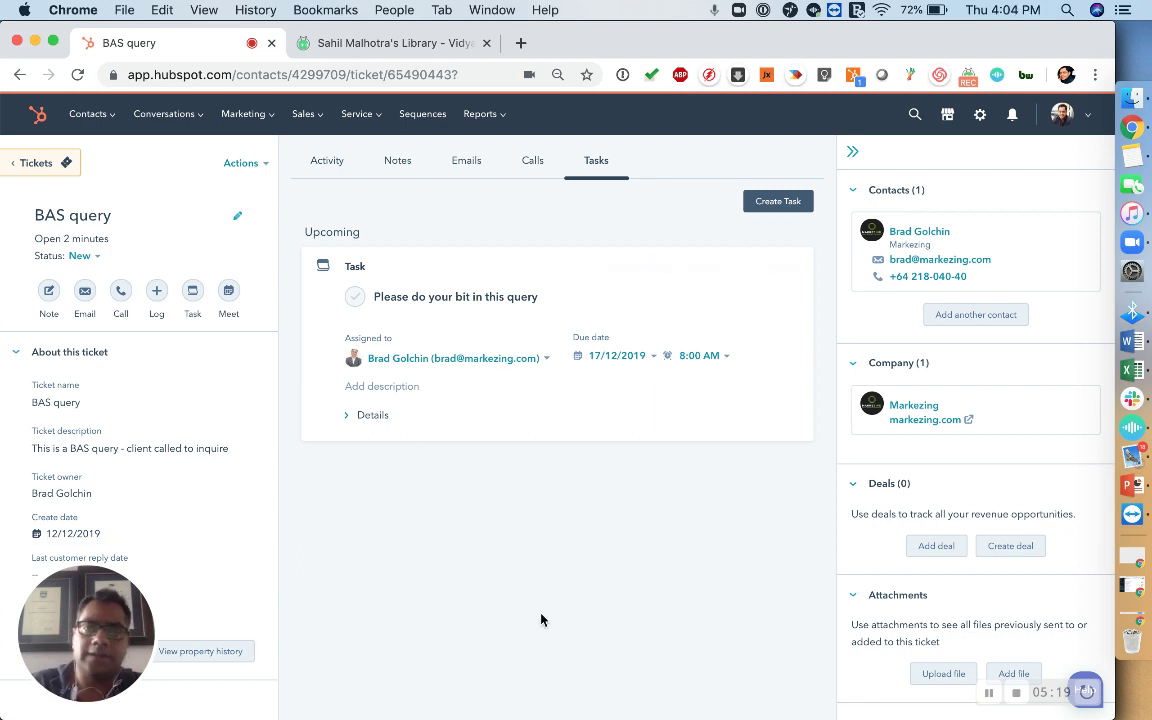
- Open the list of all service tickets and show it as a board
mouse_move(376, 118)
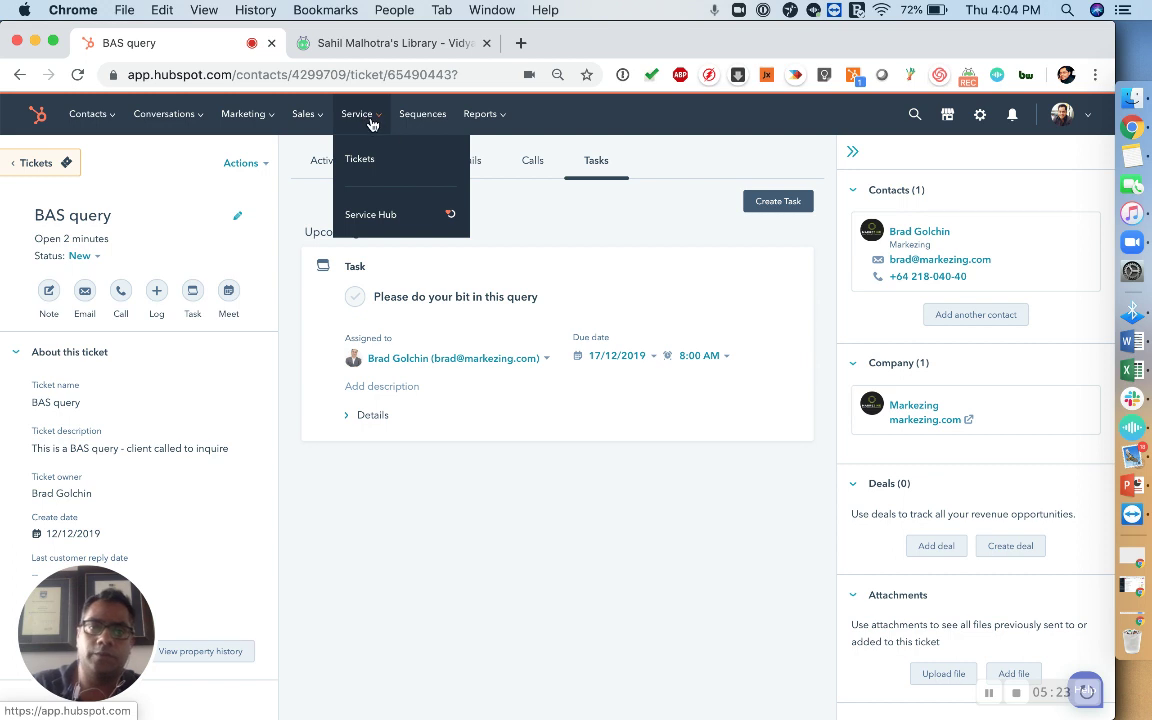
left_click(362, 161)
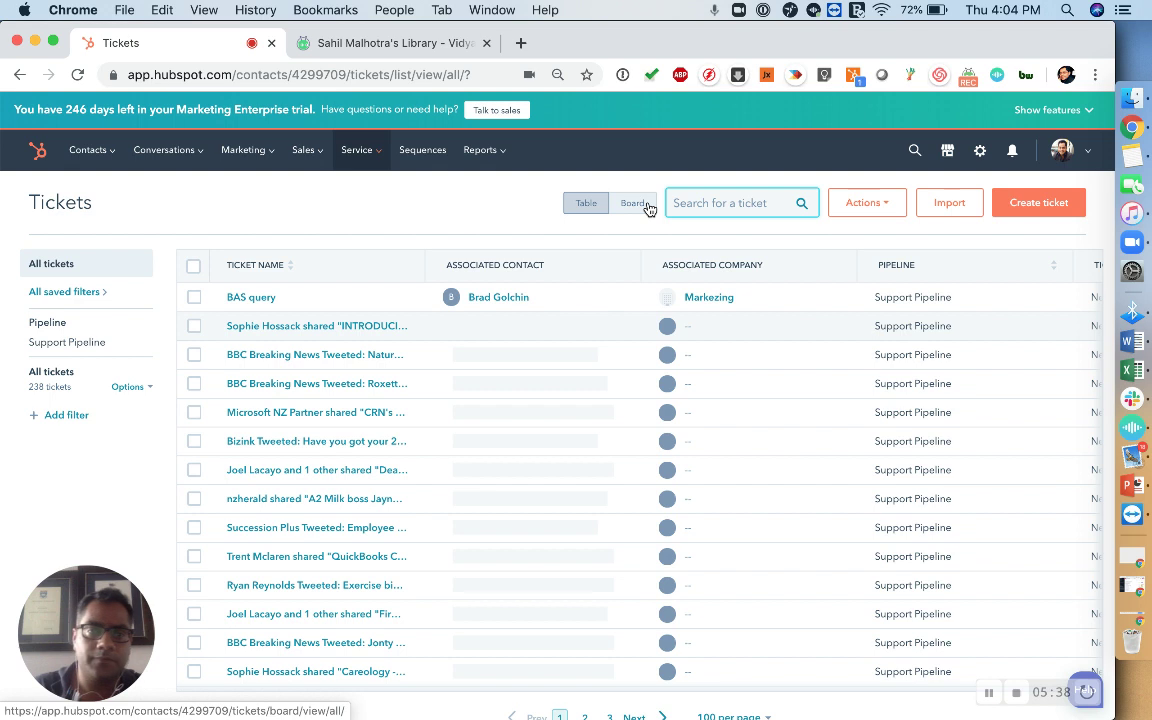
left_click(640, 208)
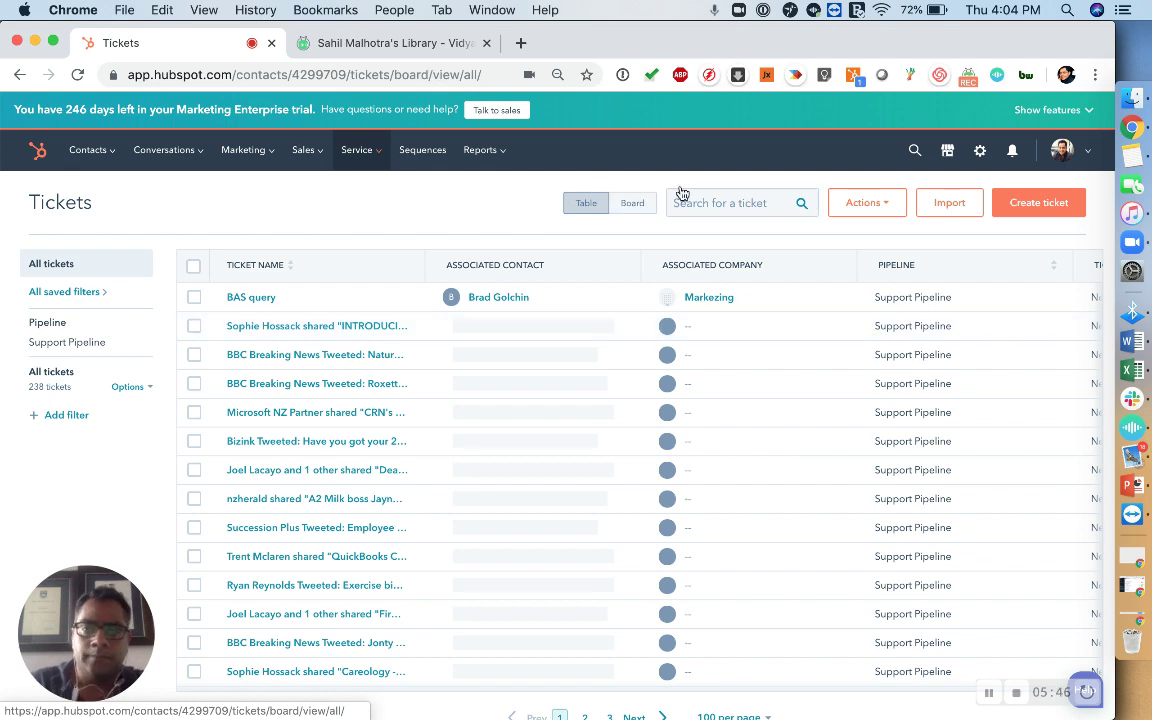
left_click(641, 203)
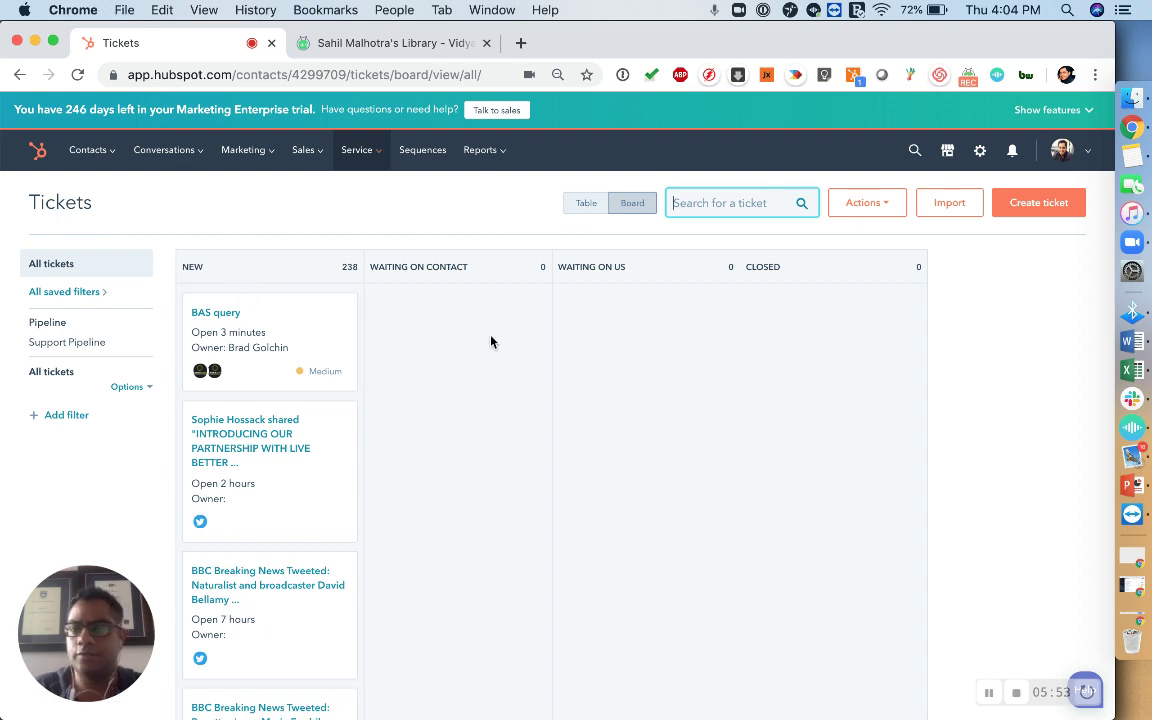
- Move the BAS query ticket from New to the Waiting on contact stage and on to Closed
mouse_move(267, 338)
scroll(267, 342, "down", 5)
scroll(267, 342, "up", 5)
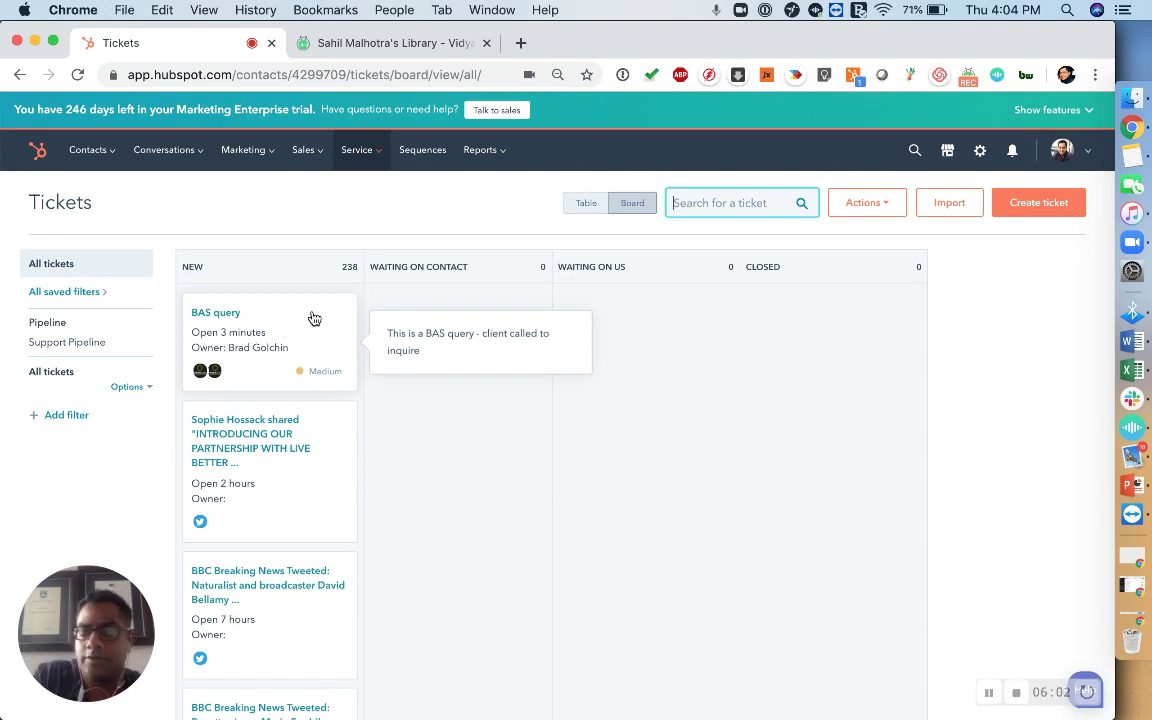
left_click_drag(314, 318, 522, 314)
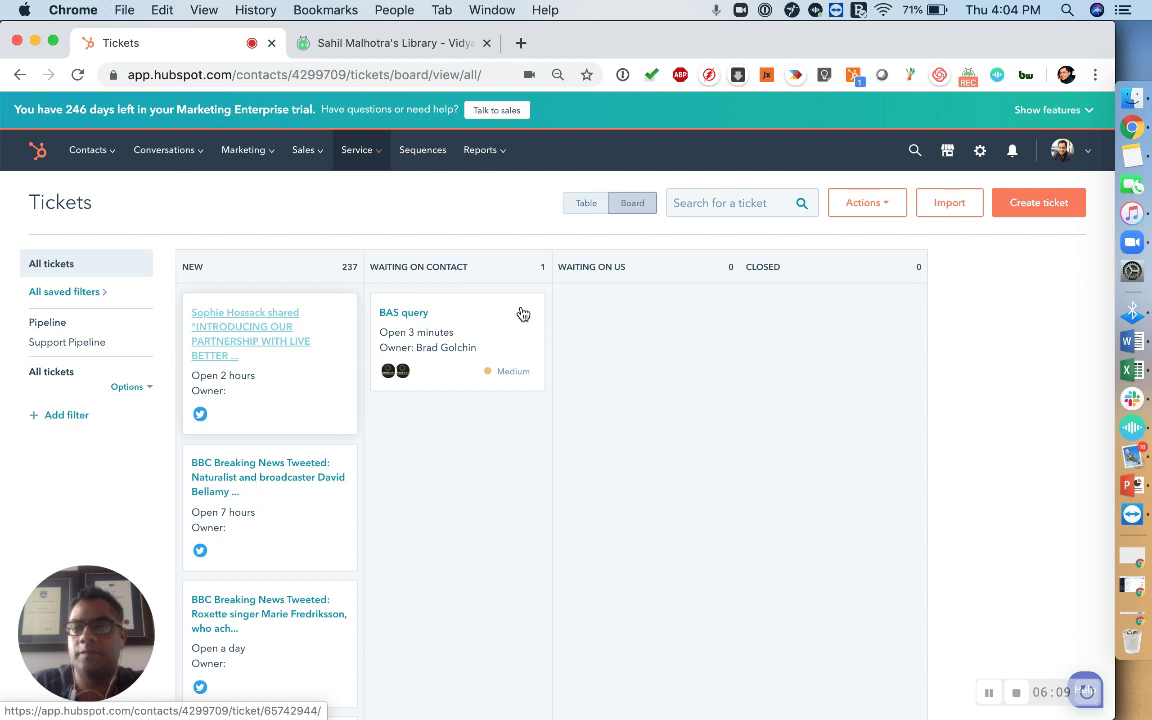
left_click_drag(522, 314, 850, 299)
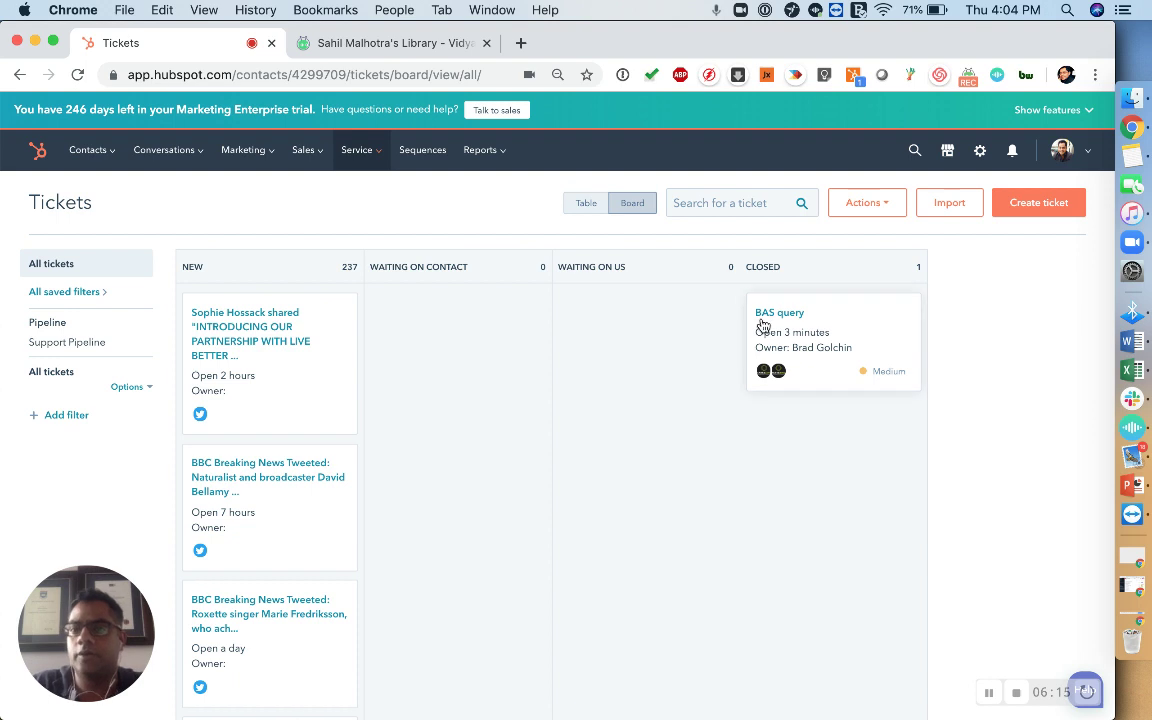
mouse_move(786, 316)
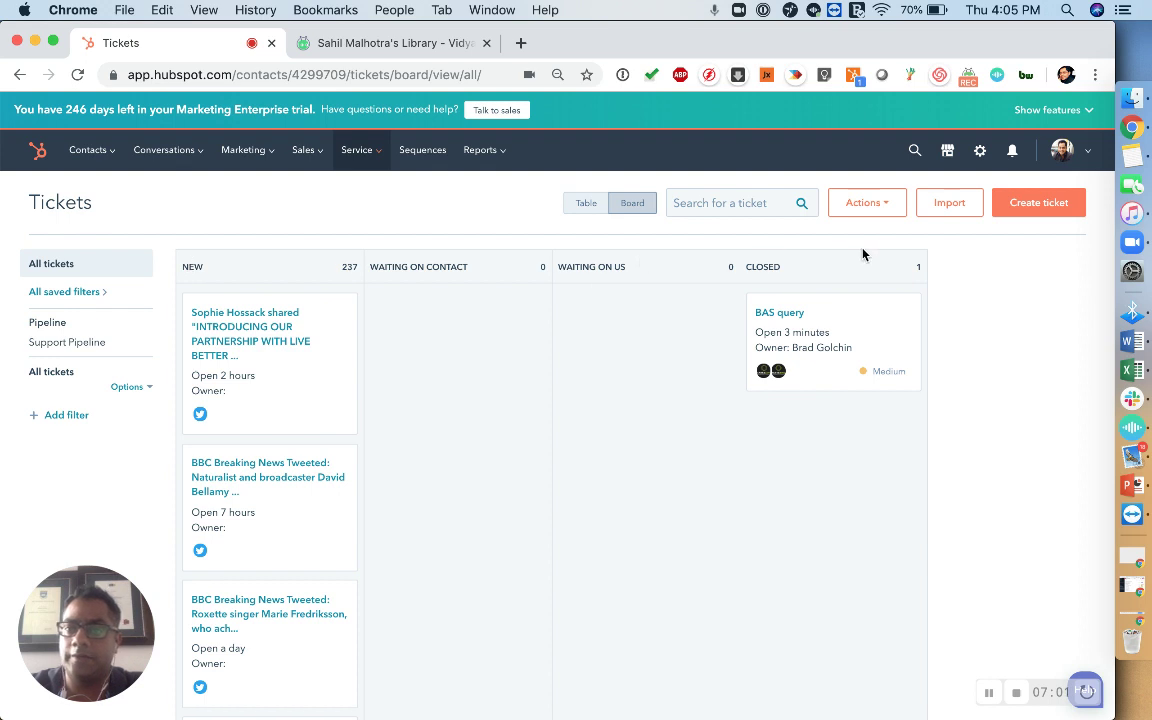
- Check which actions the ticket board offers and open the overview of all saved ticket filters
left_click(885, 208)
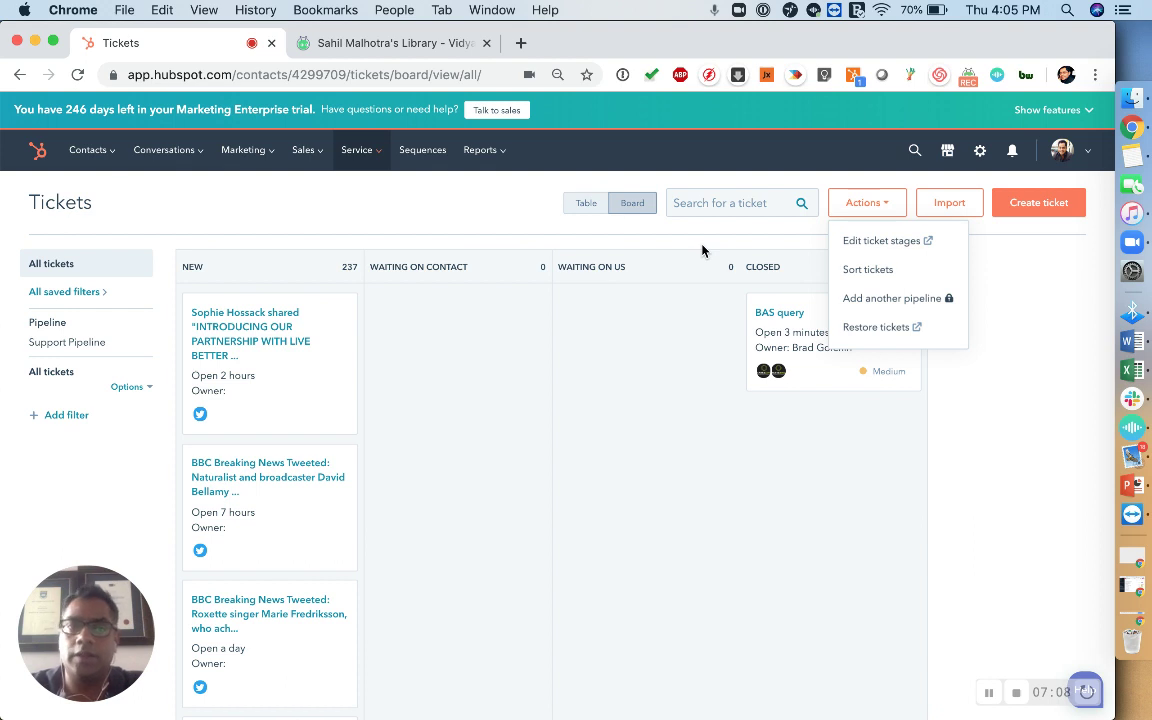
left_click(305, 215)
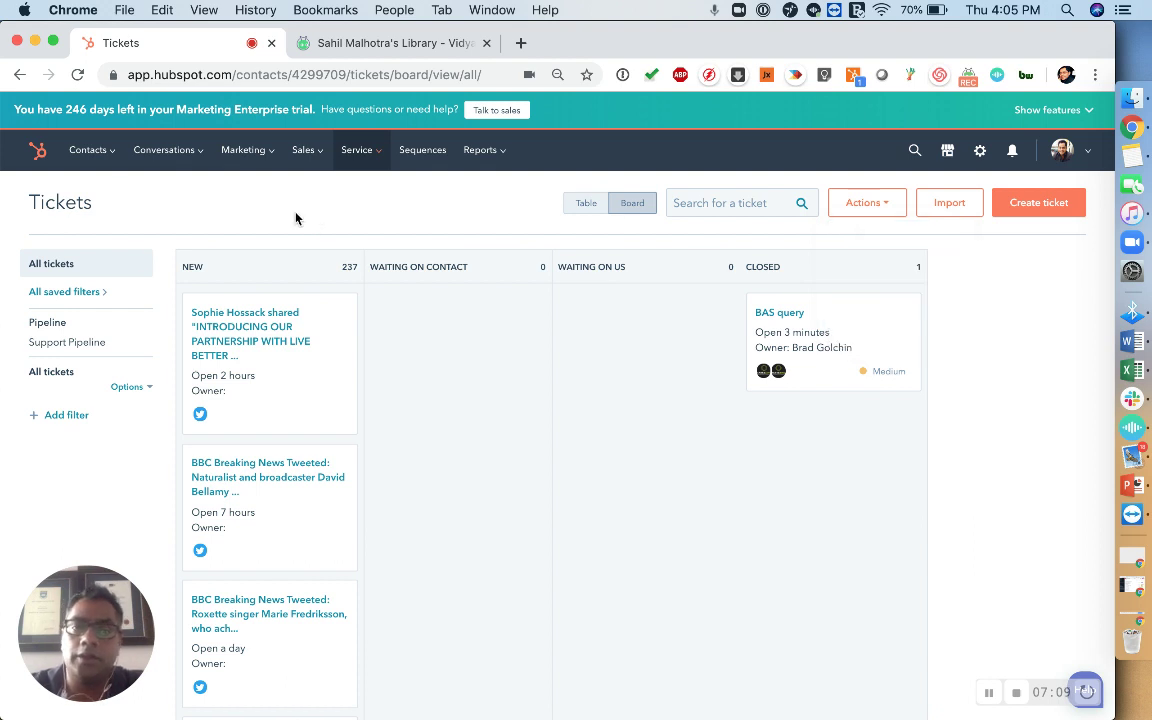
left_click(70, 292)
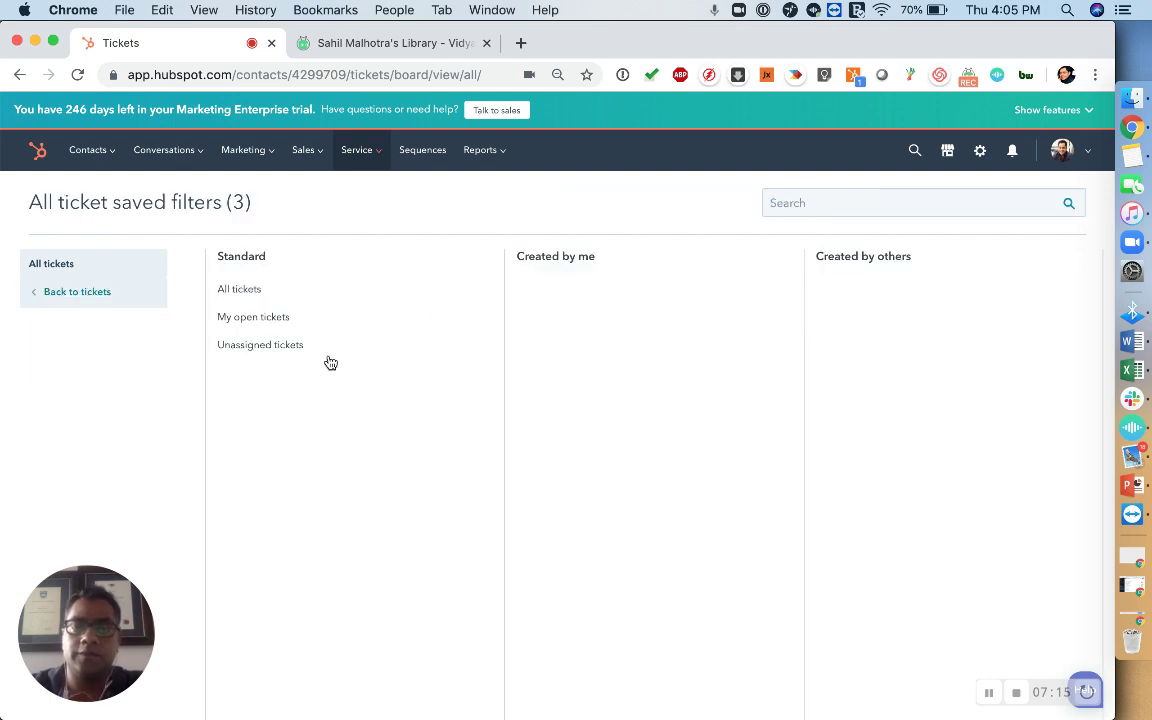